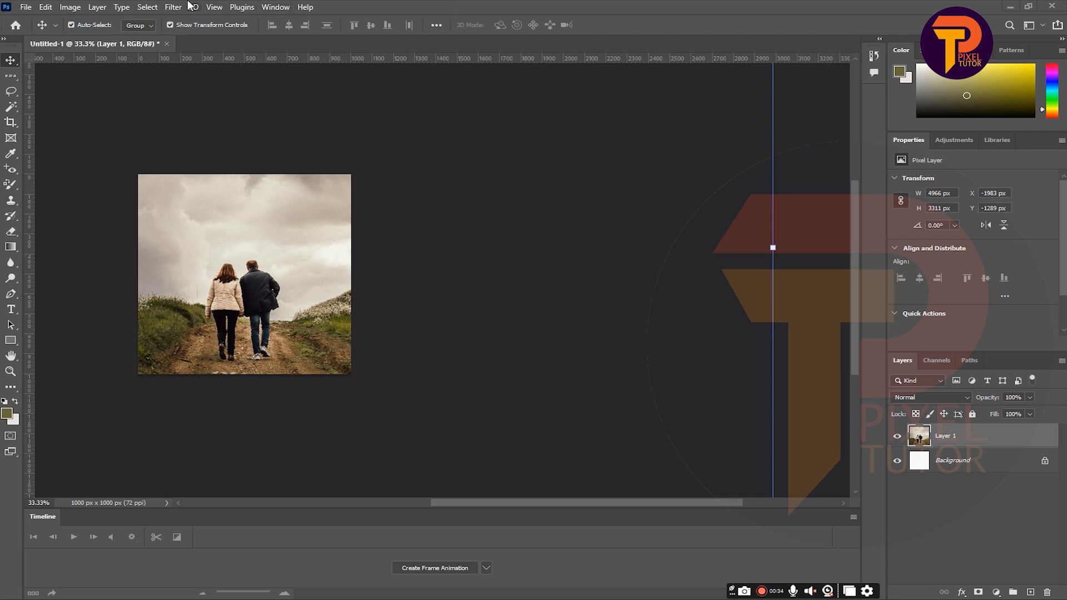
Step: Create a blank document of 1000 x 1000 pixels at 72 pixels/inch and close it again
left_click(26, 9)
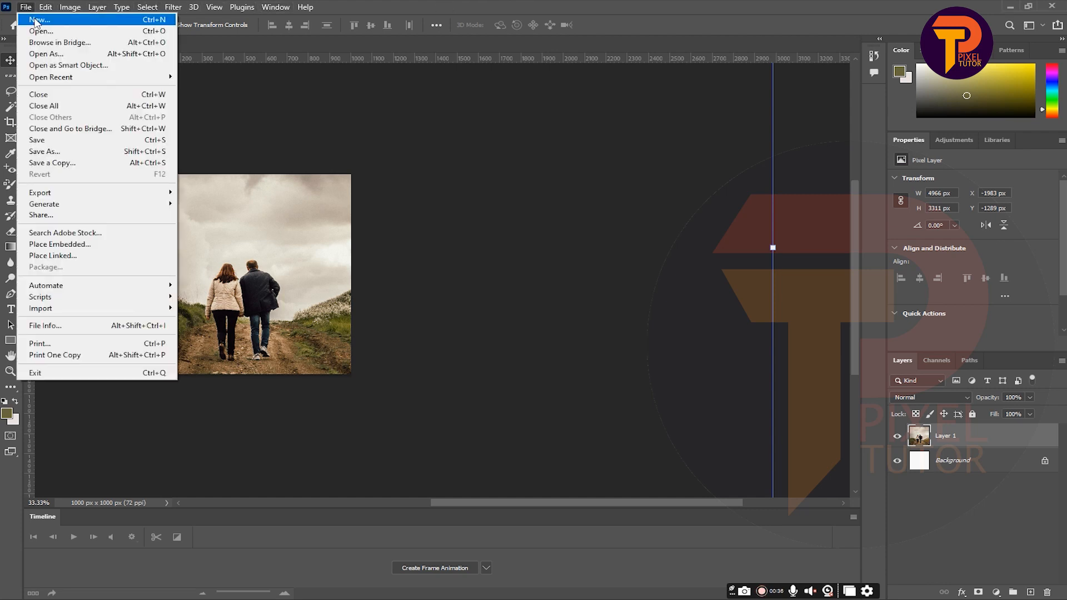
left_click(38, 20)
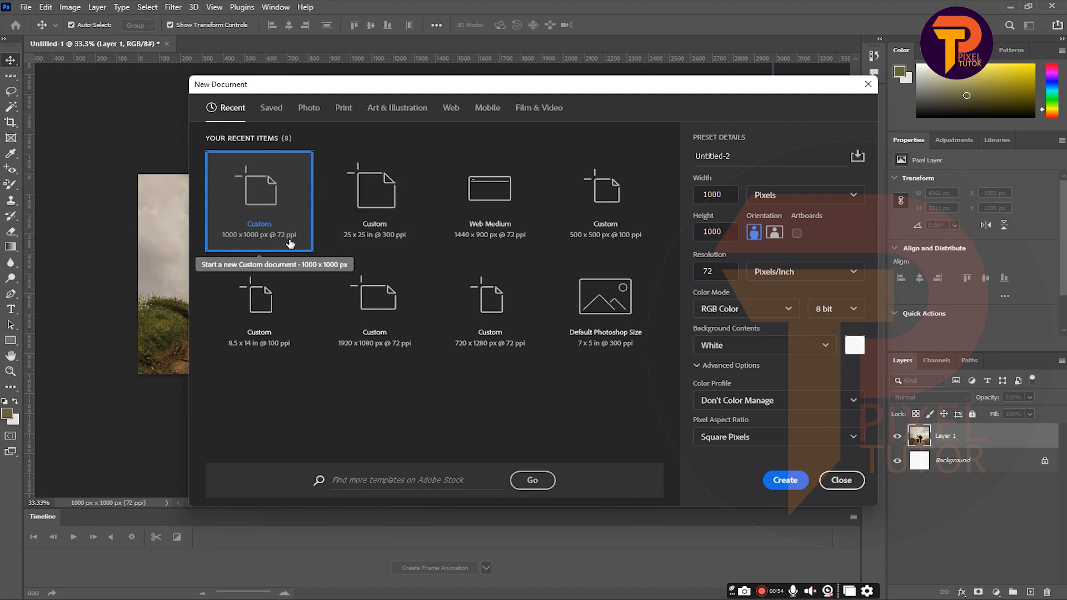
left_click(706, 273)
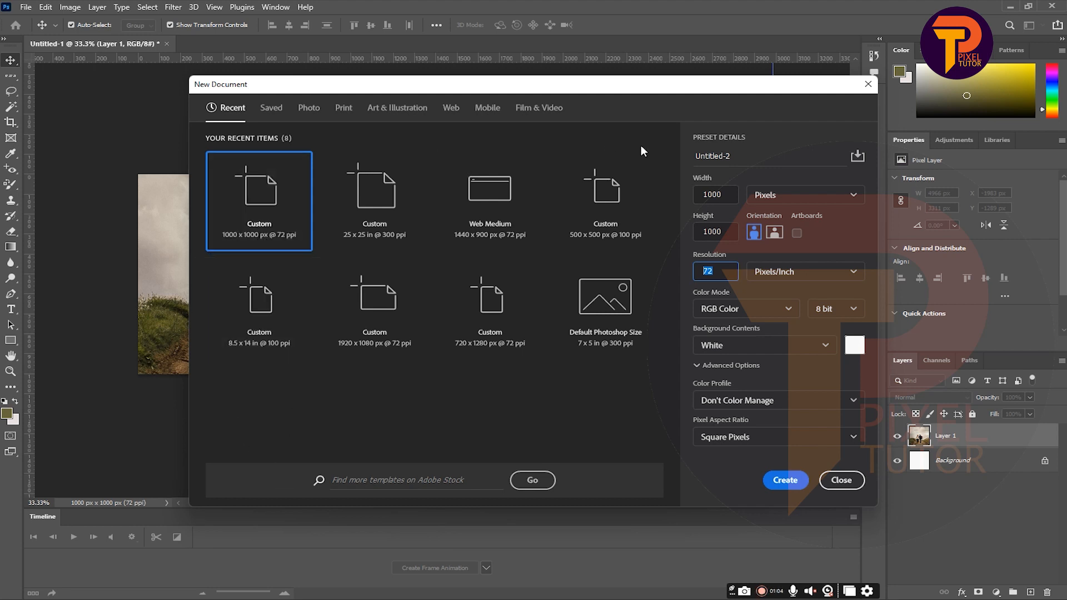
left_click(785, 481)
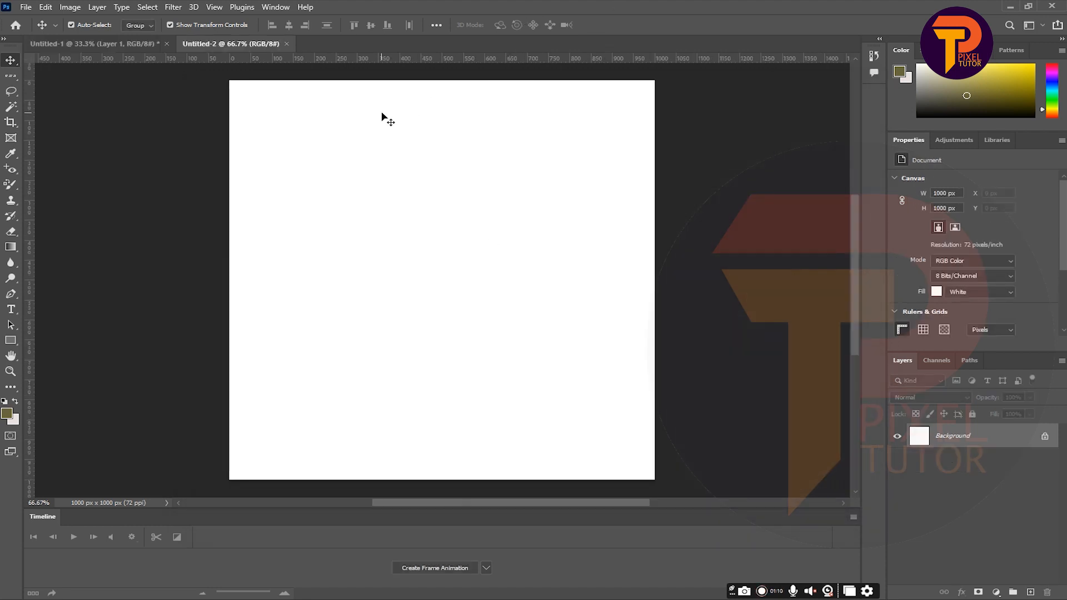
left_click(286, 44)
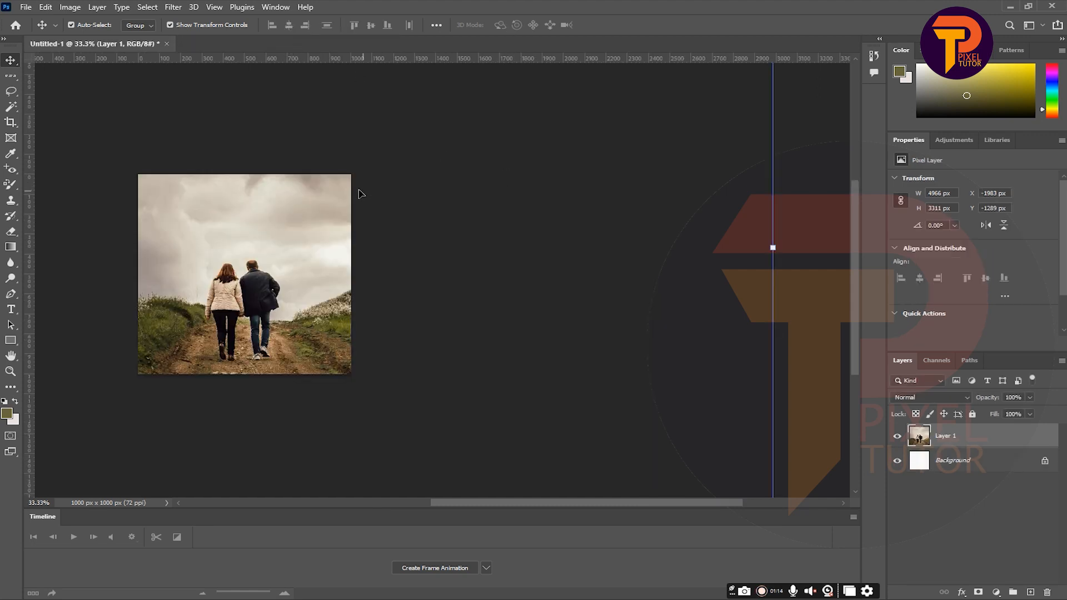
Step: Delete the photo layer from the Untitled-1 document so only the white background is left
left_click_drag(255, 222, 288, 216)
key("Delete")
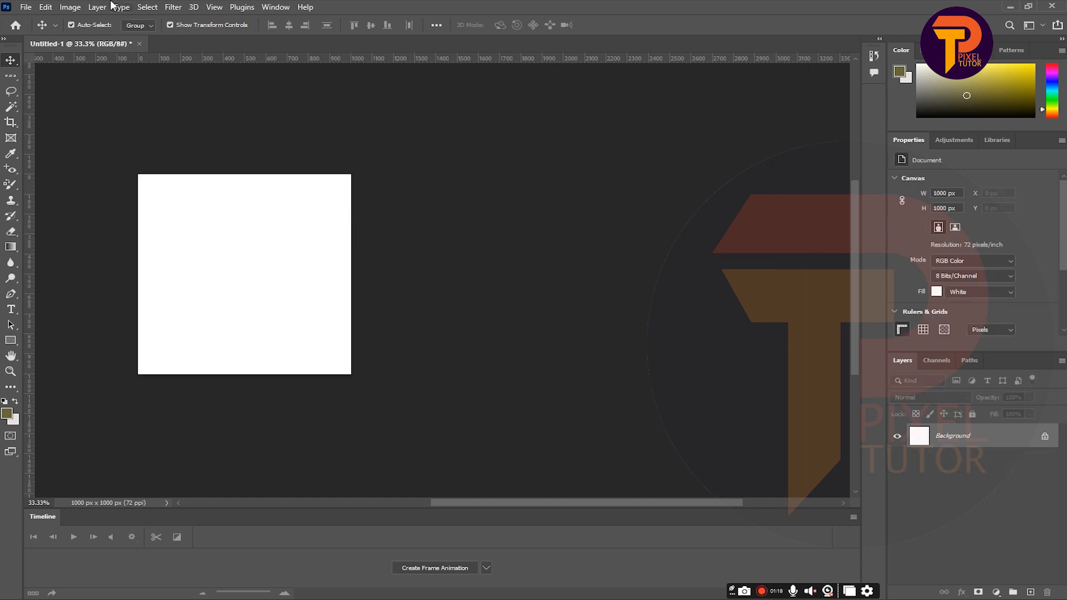
Step: Open the image shot-male-female-walking-along-pathway-valley-with-flowers-foggy-sky from the Downloads folder
left_click(25, 6)
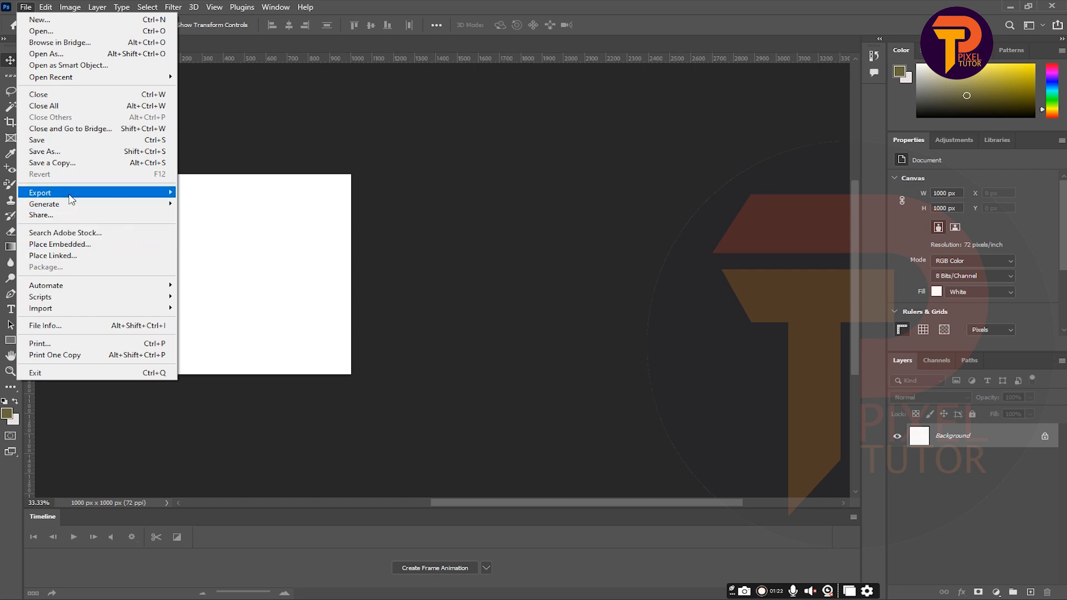
left_click(41, 31)
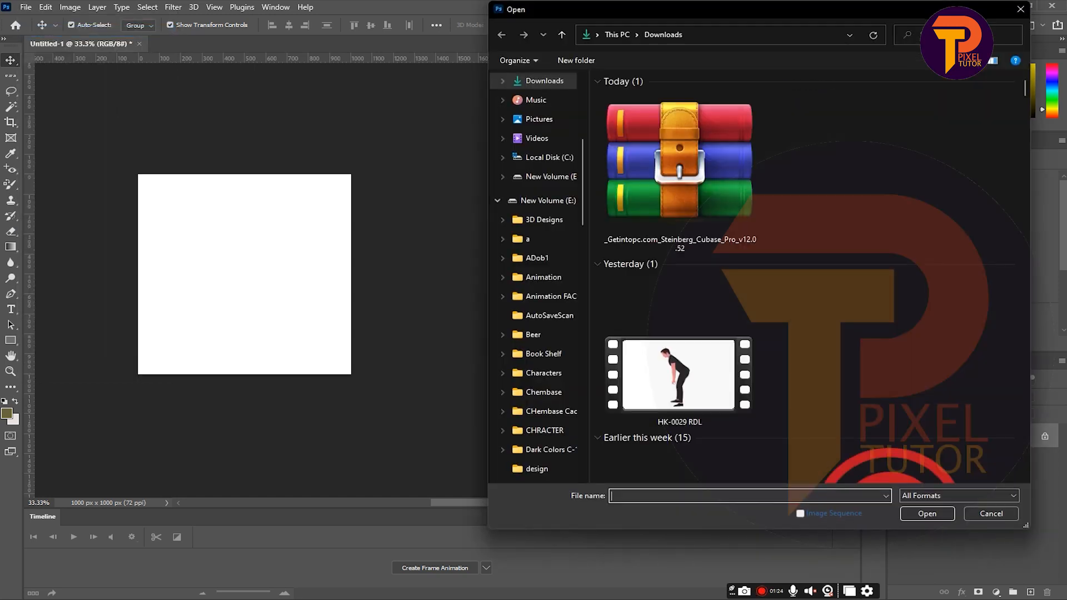
left_click_drag(583, 175, 584, 98)
left_click(542, 124)
scroll(814, 231, "down", 10)
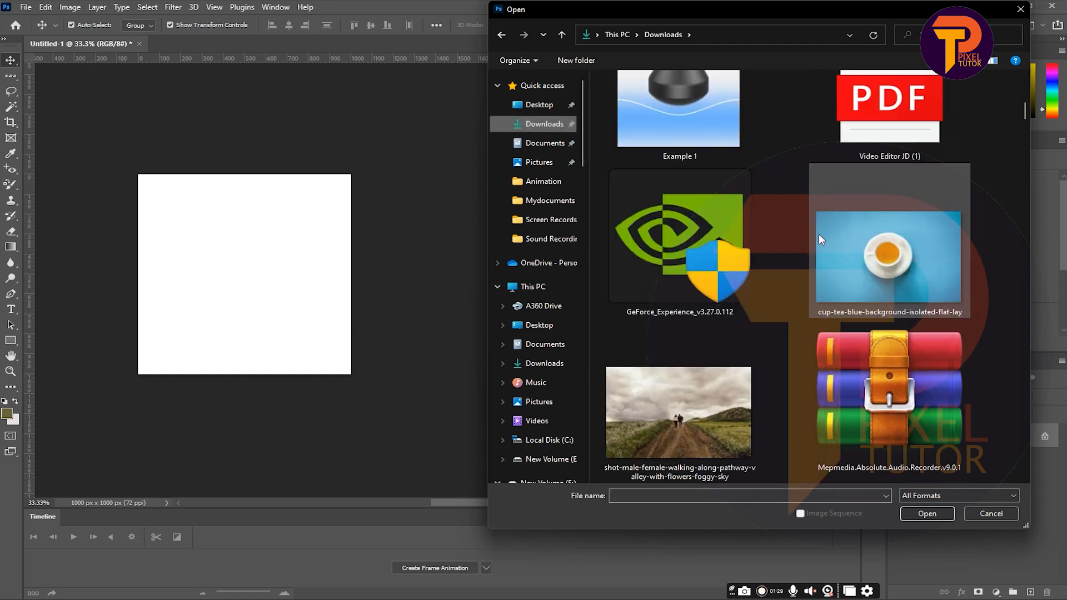
left_click(692, 377)
left_click(926, 513)
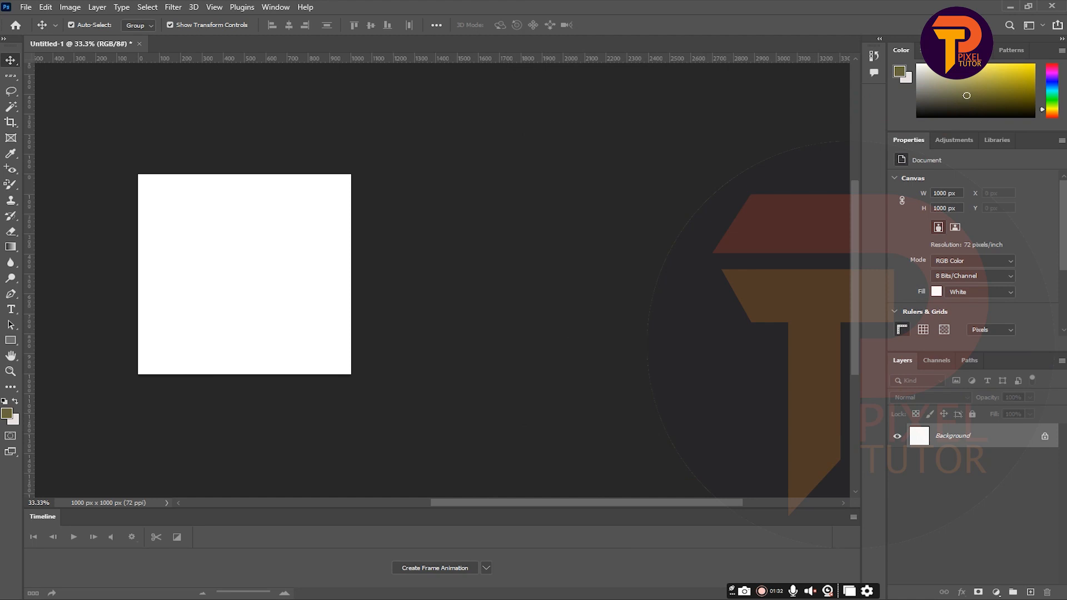
Step: Float the photo's window, copy the photo into the Untitled-1 document as a layer, and close the source image
left_click_drag(240, 43, 455, 55)
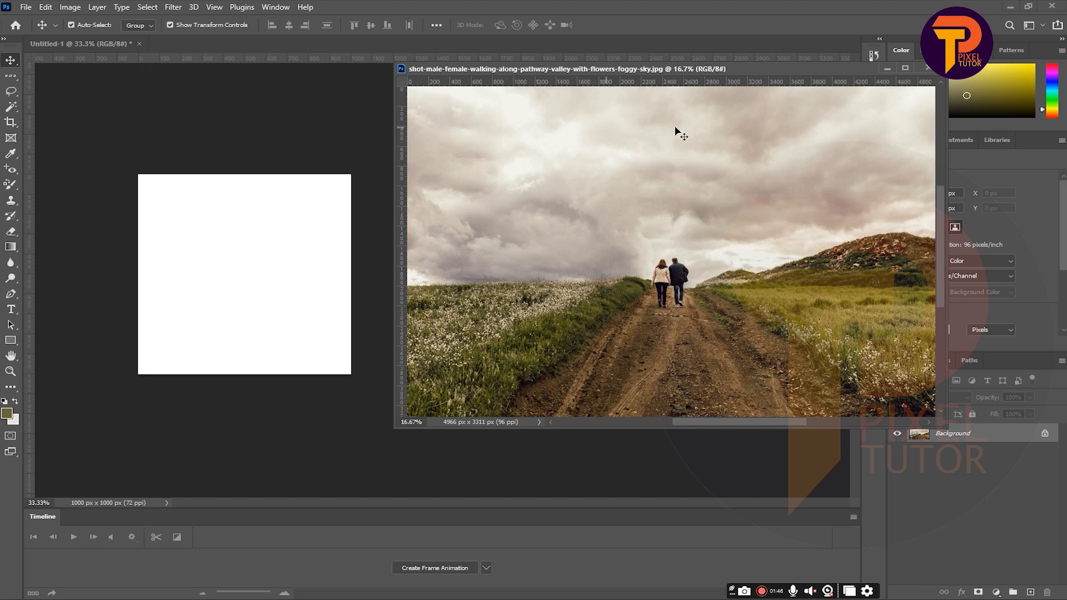
left_click_drag(709, 237, 263, 262)
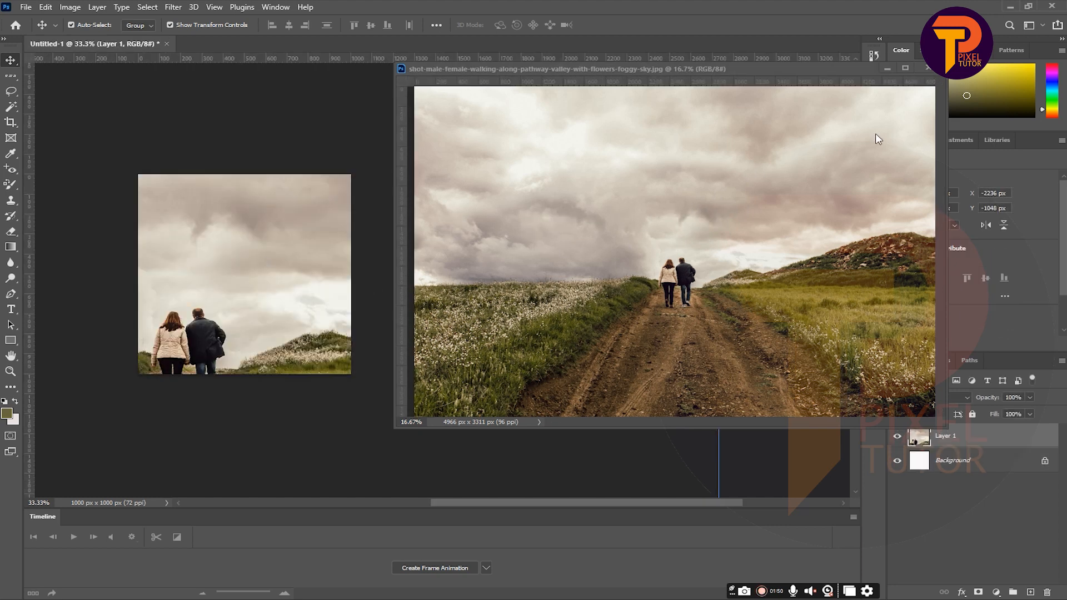
left_click(926, 67)
Step: Move the photo layer to about X -1983 px, Y -1453 px so the couple sits mid-canvas
left_click_drag(211, 296, 229, 237)
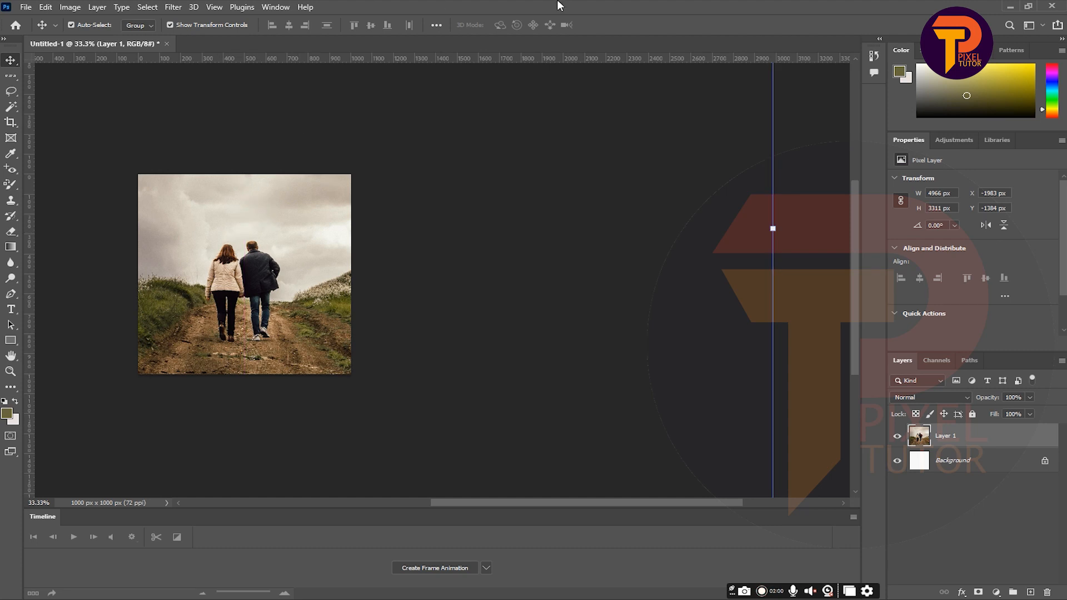
mouse_move(246, 294)
left_mouse_down()
mouse_move(285, 251)
mouse_move(248, 314)
mouse_move(226, 287)
mouse_move(232, 269)
mouse_move(236, 300)
mouse_move(236, 267)
mouse_move(242, 276)
left_mouse_up()
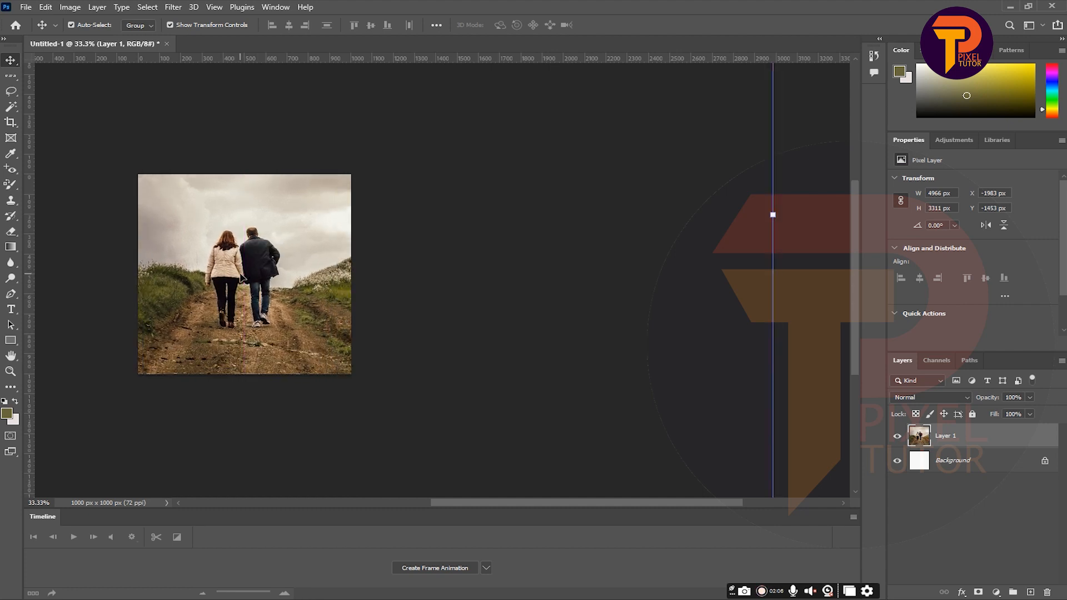
Step: Select the entire canvas and crop the image to it, discarding the photo's parts outside the canvas
key("ctrl+a")
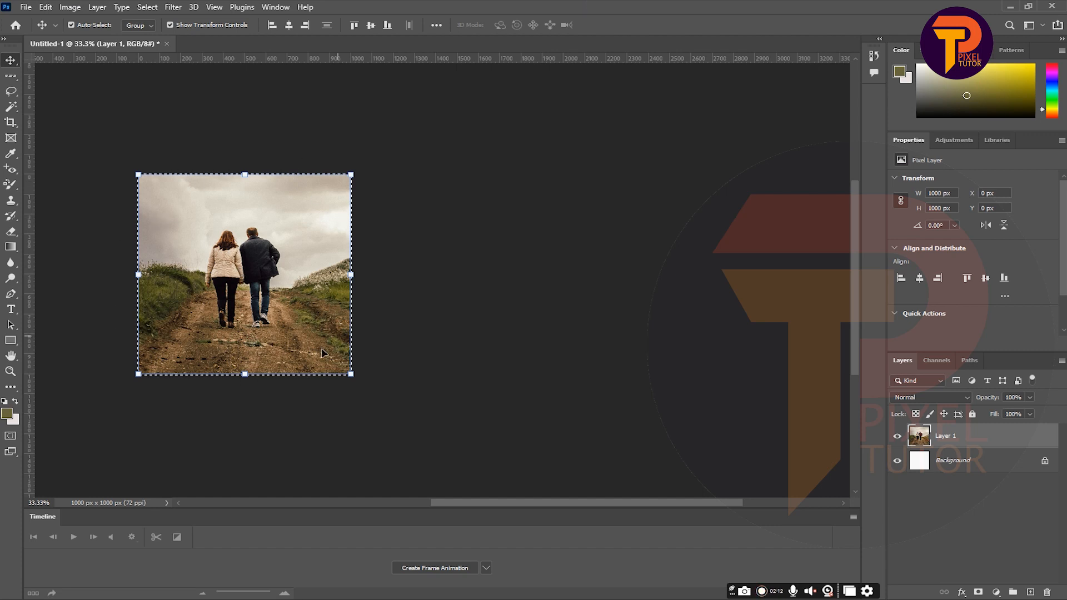
left_click(70, 7)
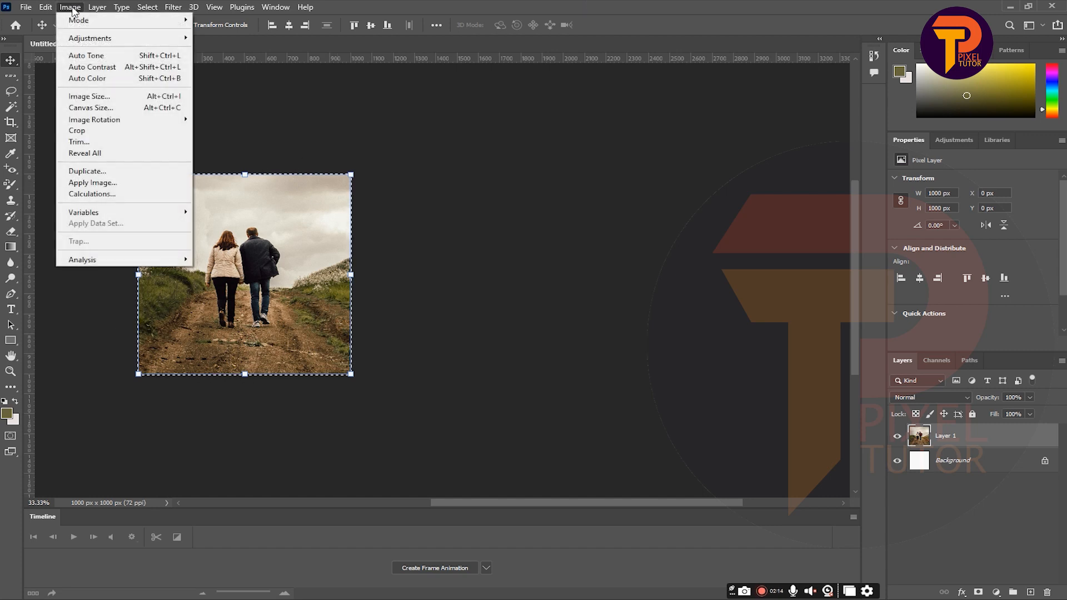
left_click(115, 131)
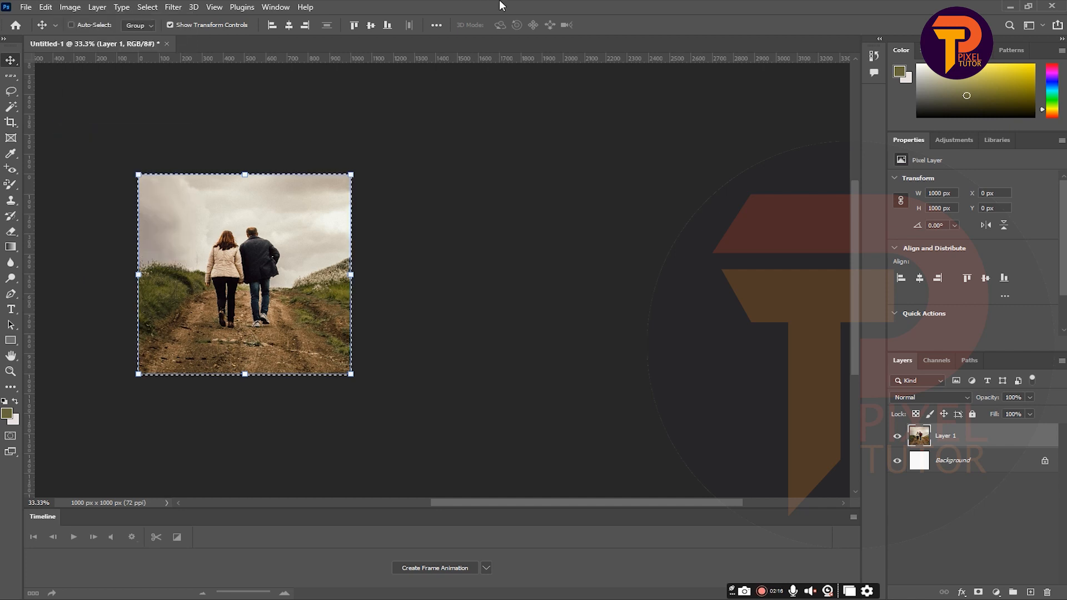
Step: Try moving the cropped photo on the canvas and undo the move
mouse_move(199, 218)
left_mouse_down()
mouse_move(249, 228)
mouse_move(197, 218)
left_mouse_up()
left_click_drag(261, 239, 286, 257)
key("ctrl+z")
Step: Draw an artboard of about 962 x 1000 px to the right of the photo with the Artboard tool
key("z")
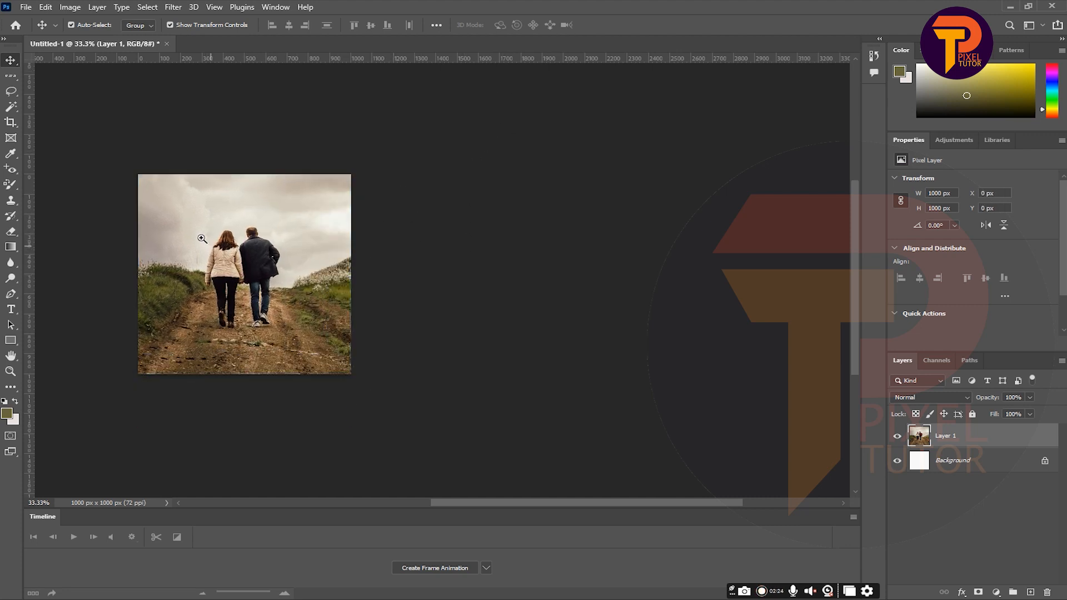
left_click(203, 239)
left_click(12, 62)
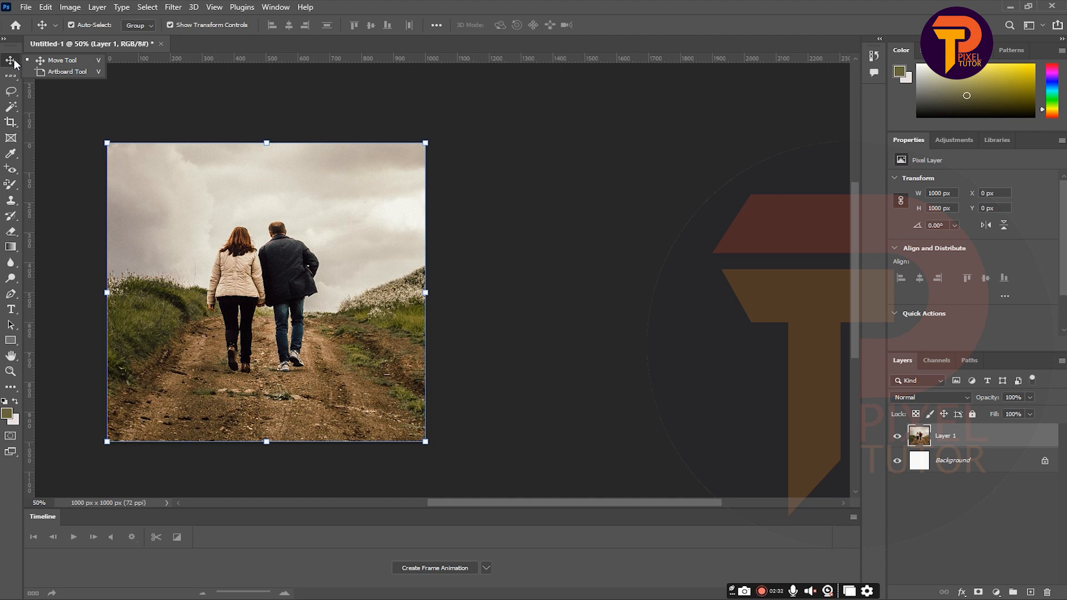
left_click(71, 67)
left_click_drag(467, 143, 774, 443)
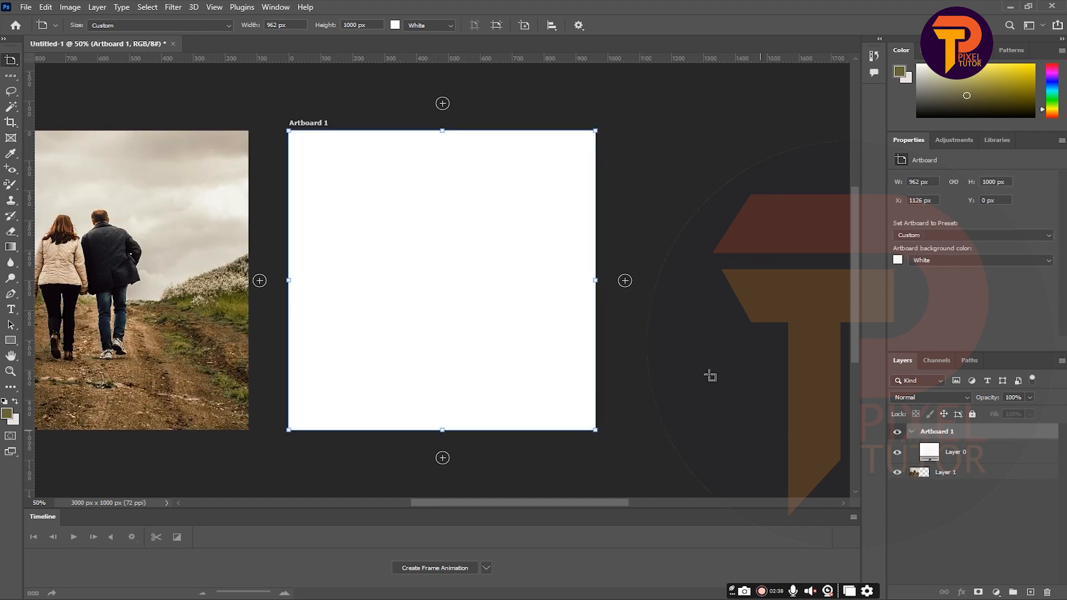
Step: Draw a second artboard of about 1077 x 1000 px to the right of Artboard 1
key("z")
left_click(415, 193, "alt")
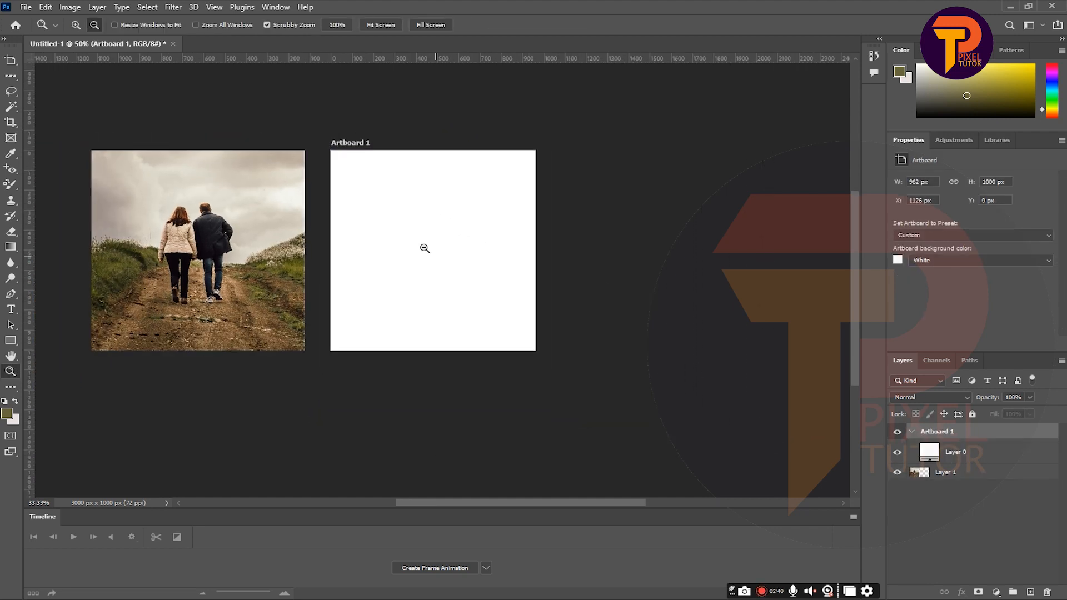
left_click(11, 59)
left_click_drag(572, 149, 799, 351)
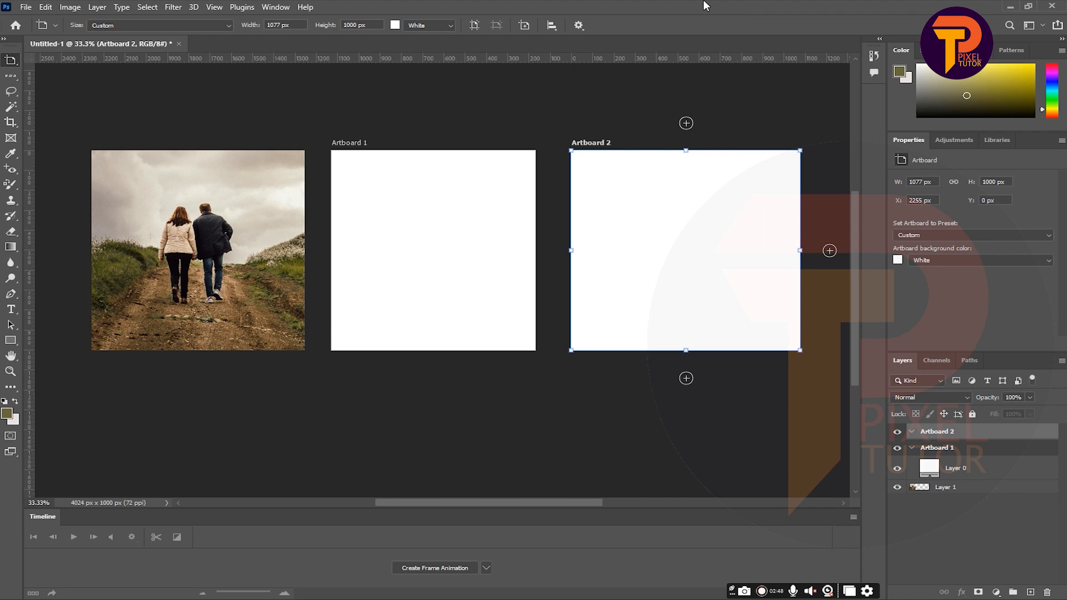
Step: Undo both drawn artboards and switch back to the Move tool
key("ctrl+z")
key("ctrl+z")
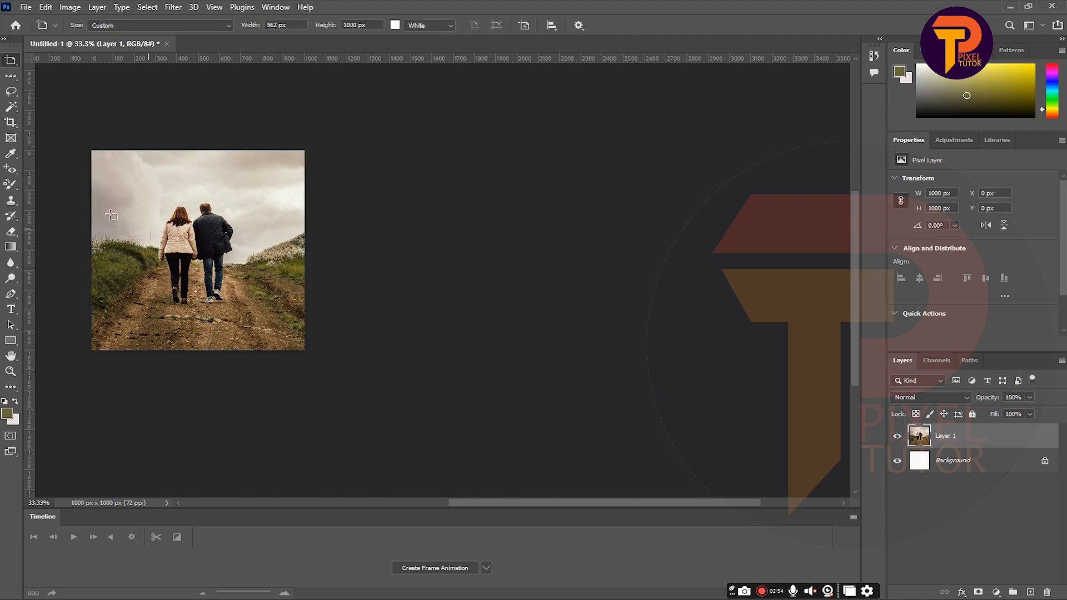
right_click(10, 62)
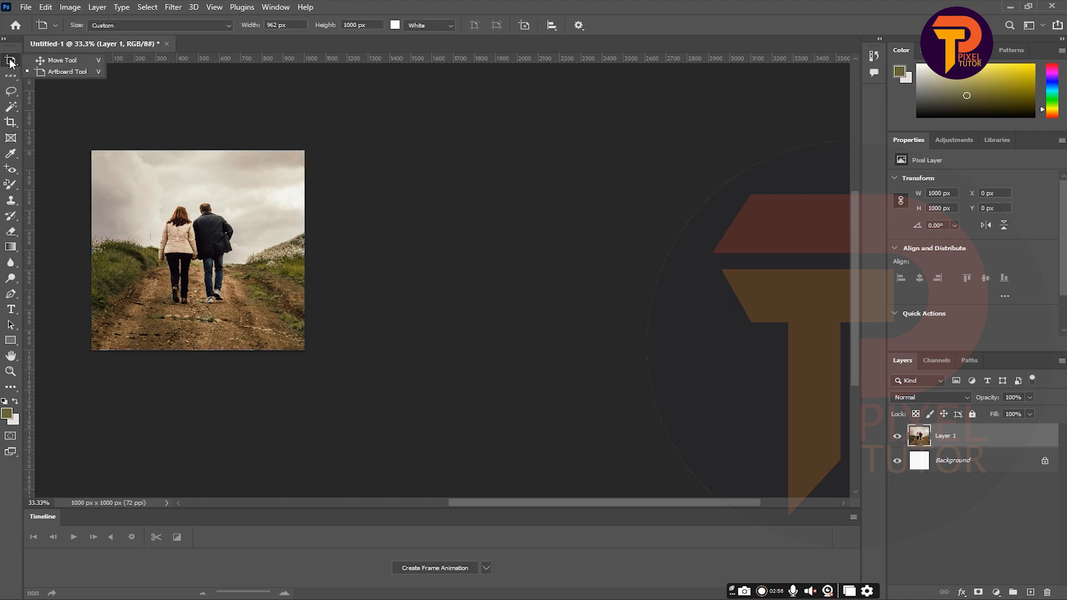
left_click(51, 60)
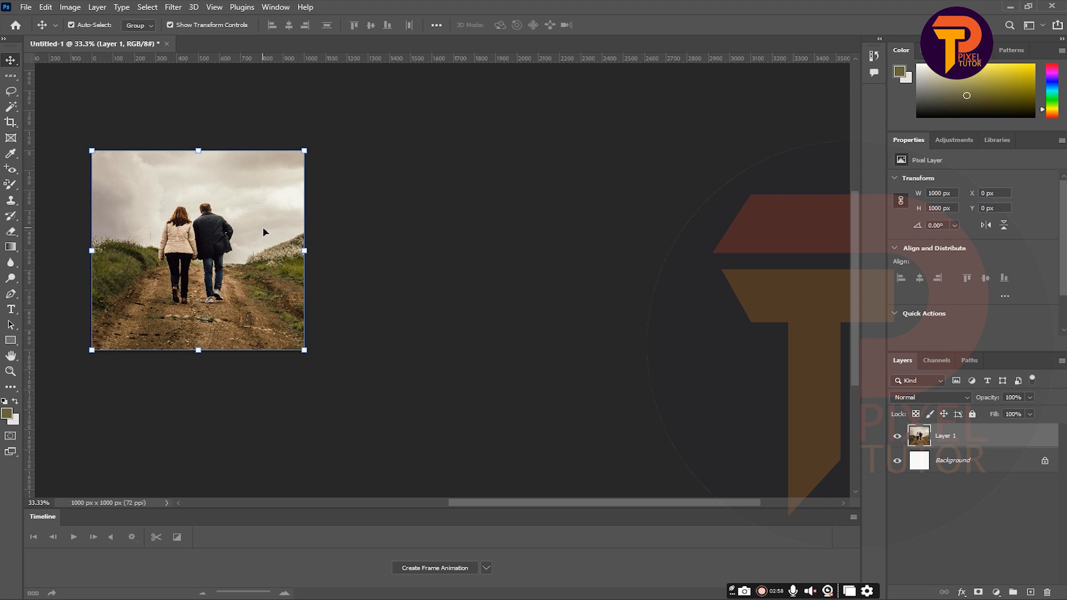
Step: Select the area around the couple on the photo layer with a rectangular marquee of about 483 x 633 px
left_click(9, 77)
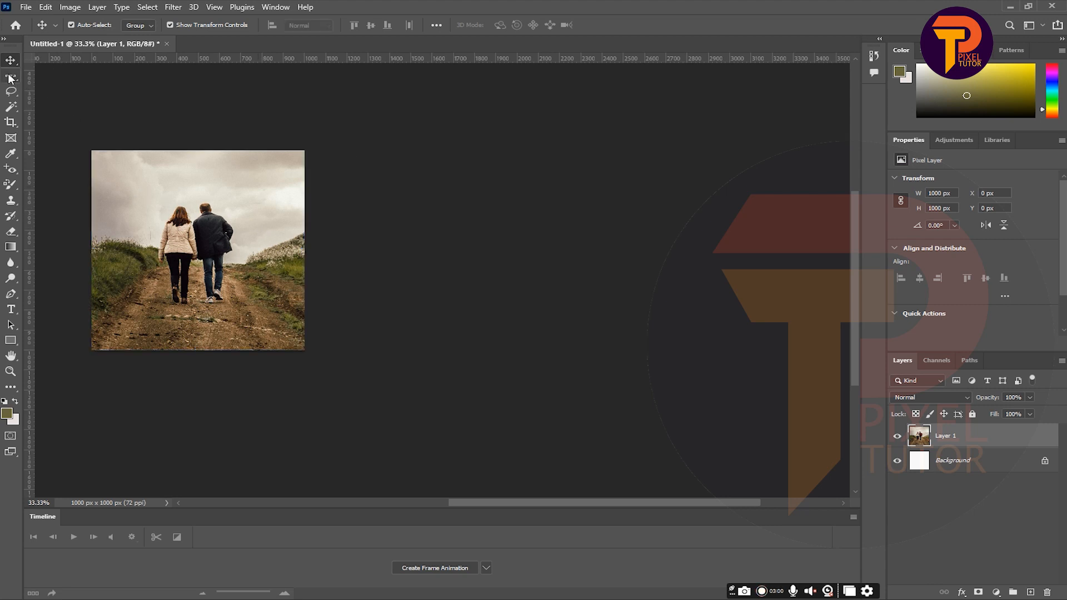
right_click(9, 78)
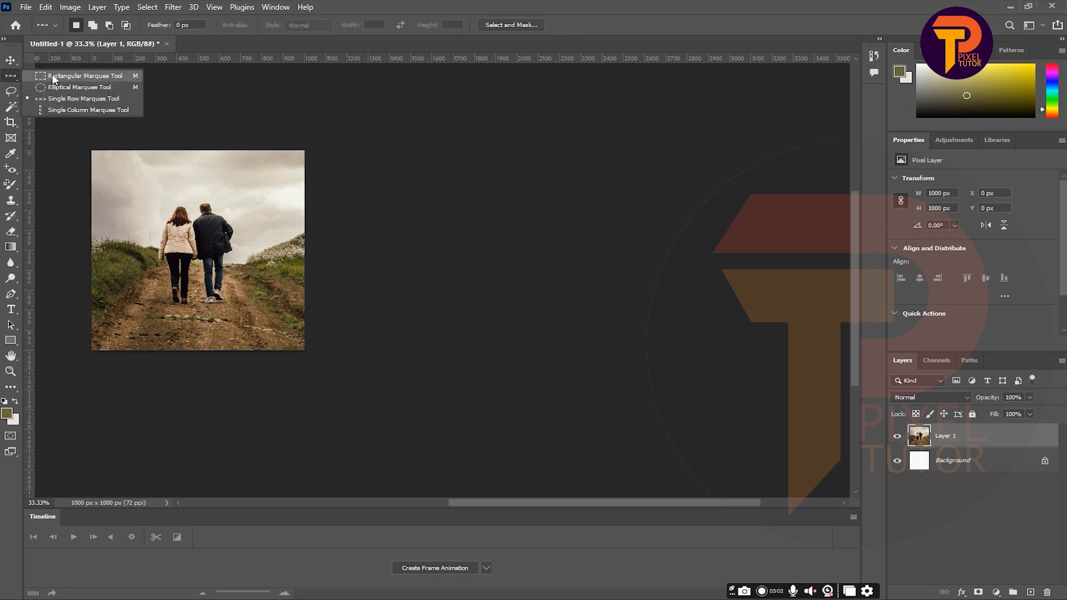
left_click(25, 75)
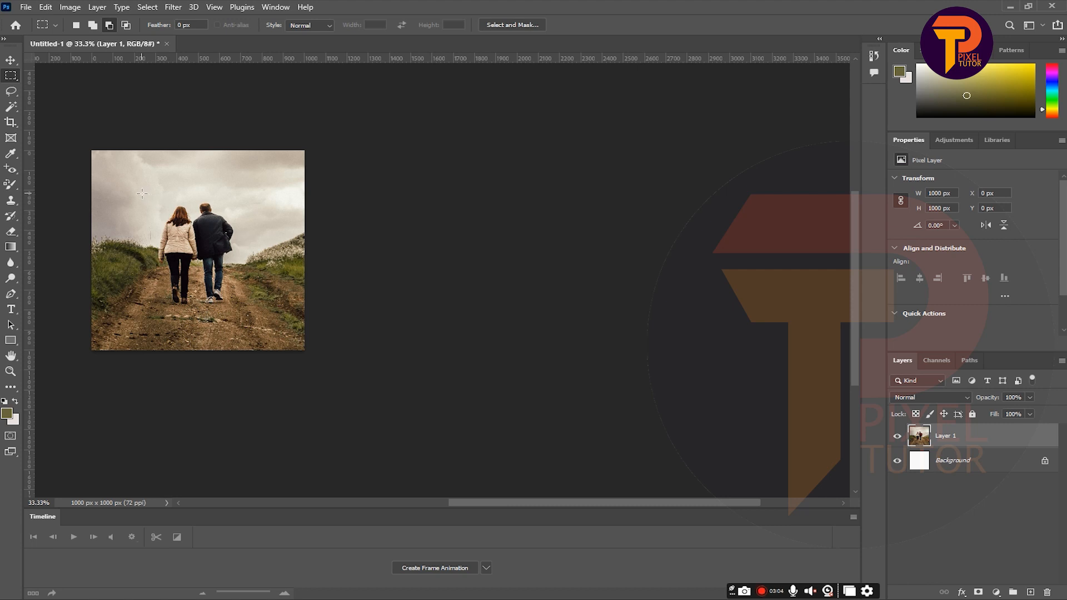
right_click(9, 78)
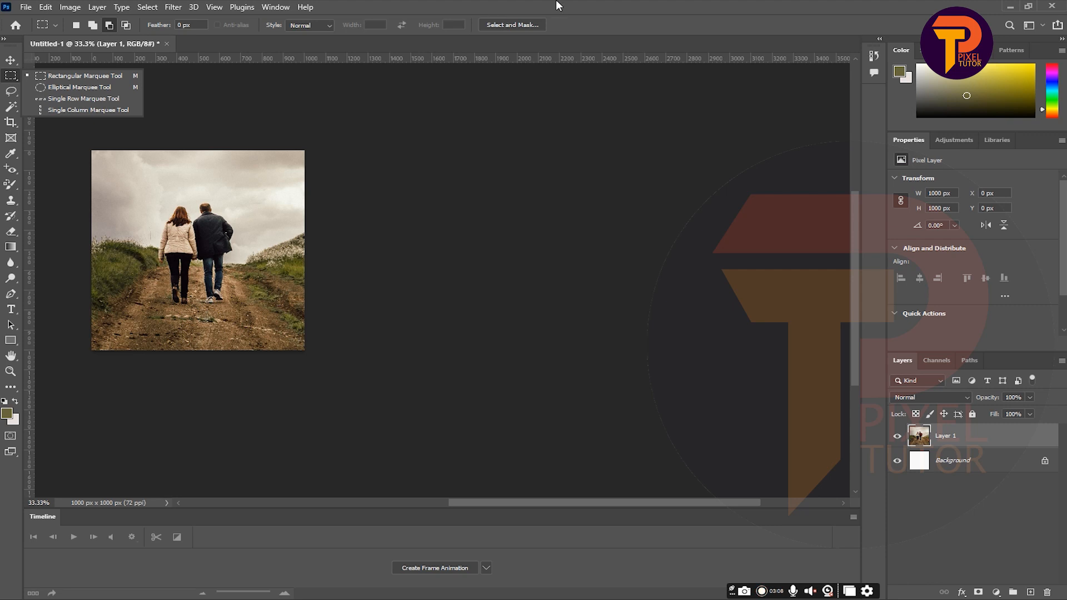
left_click(535, 3)
left_click_drag(150, 202, 248, 320)
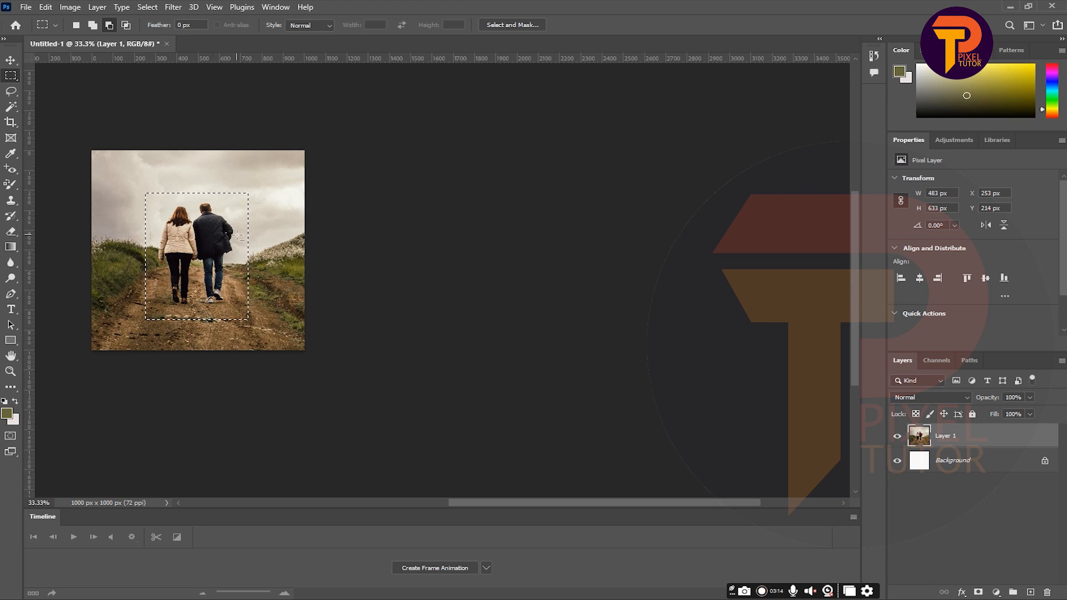
Step: Try moving the selected part of the photo up and right to about X 436 px, Y 29 px, and undo it
key("v")
left_click_drag(186, 258, 224, 220)
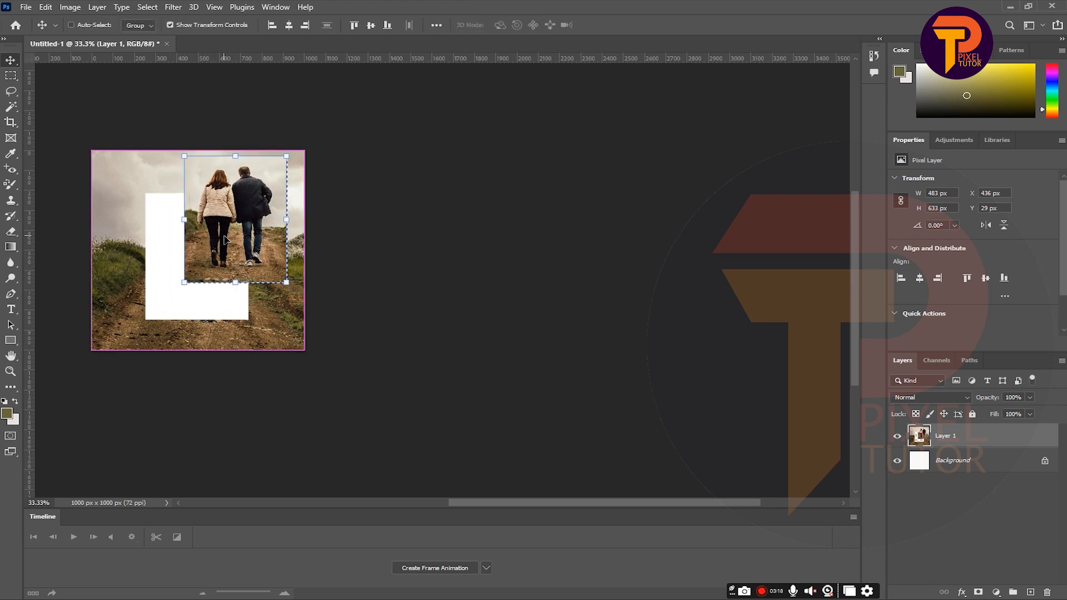
key("ctrl+z")
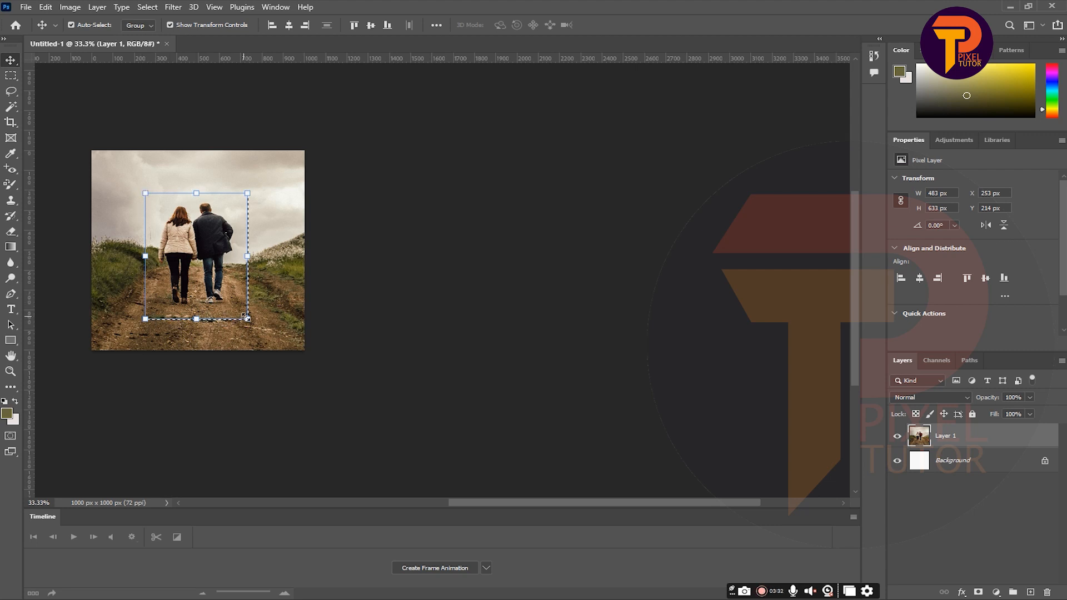
Step: Try scaling the selected area around the couple to 122.84% and narrowing its width to 38.72%, undoing each transform
left_click_drag(248, 320, 278, 343)
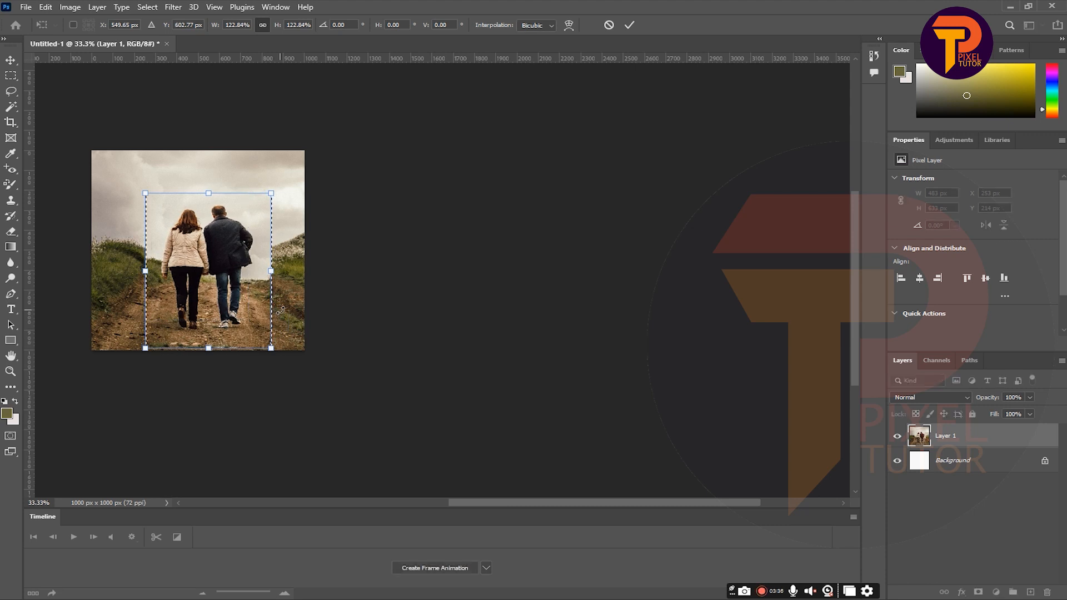
key("ctrl+z")
left_click_drag(247, 255, 214, 246)
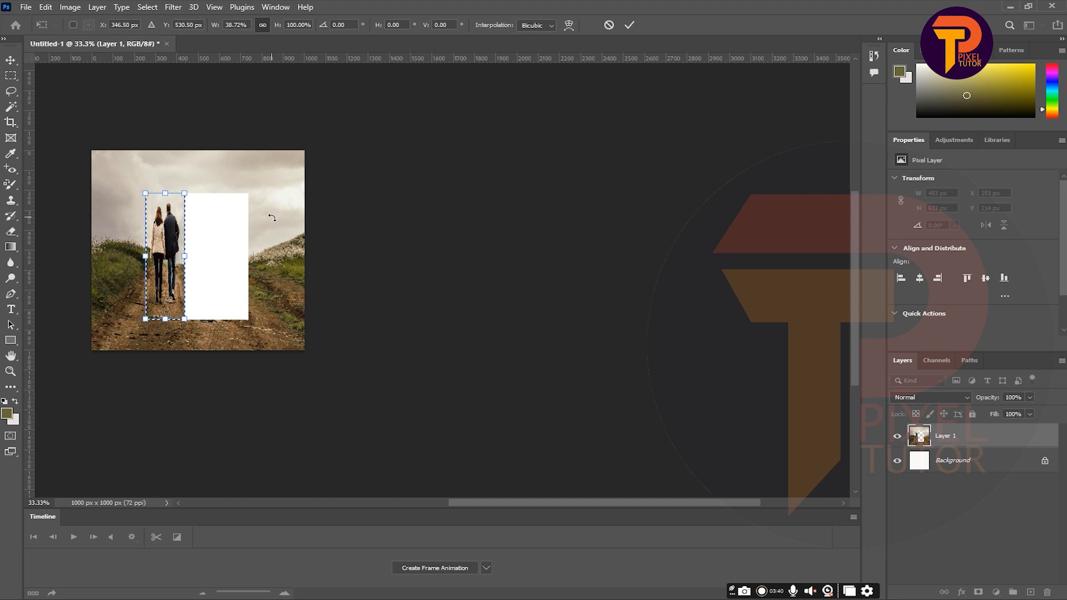
key("ctrl+z")
left_click_drag(246, 193, 291, 146)
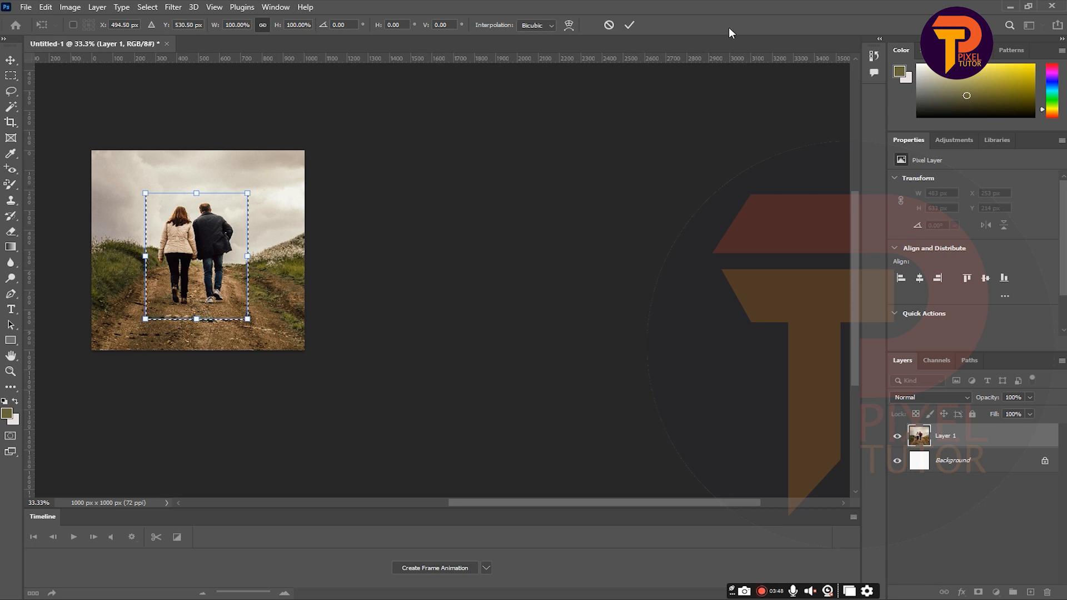
left_click(628, 25)
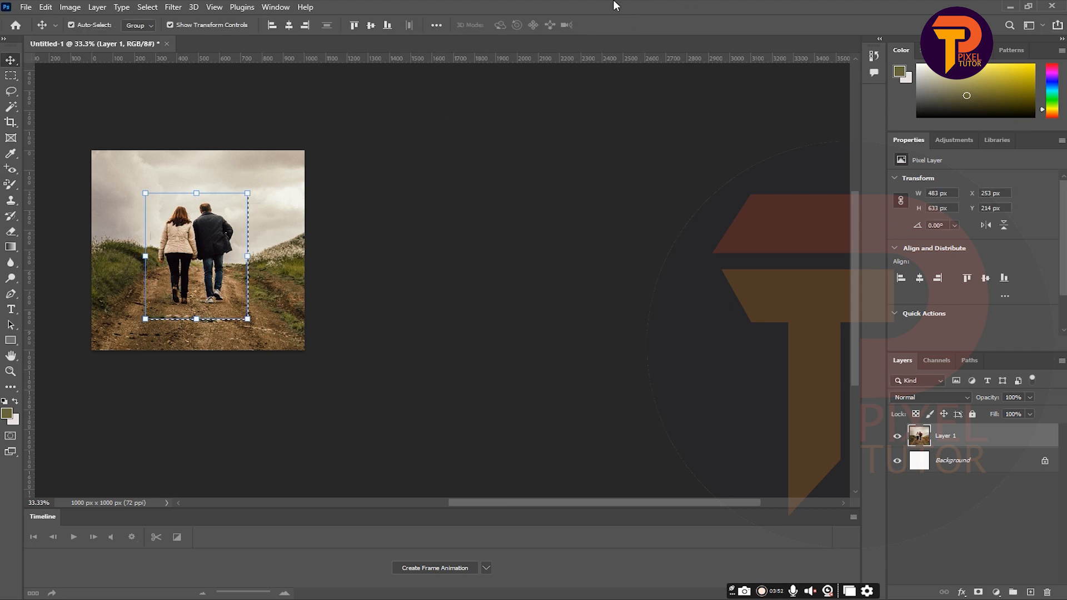
Step: Deselect the rectangular area and draw a circular marquee of about 744 x 744 px around the couple
key("ctrl")
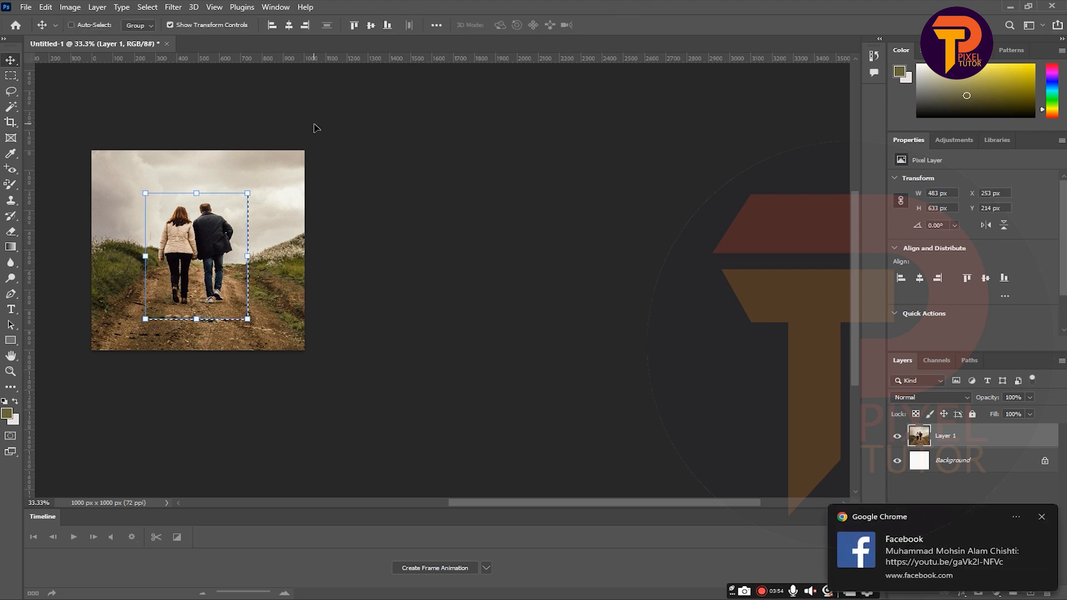
key("ctrl+d")
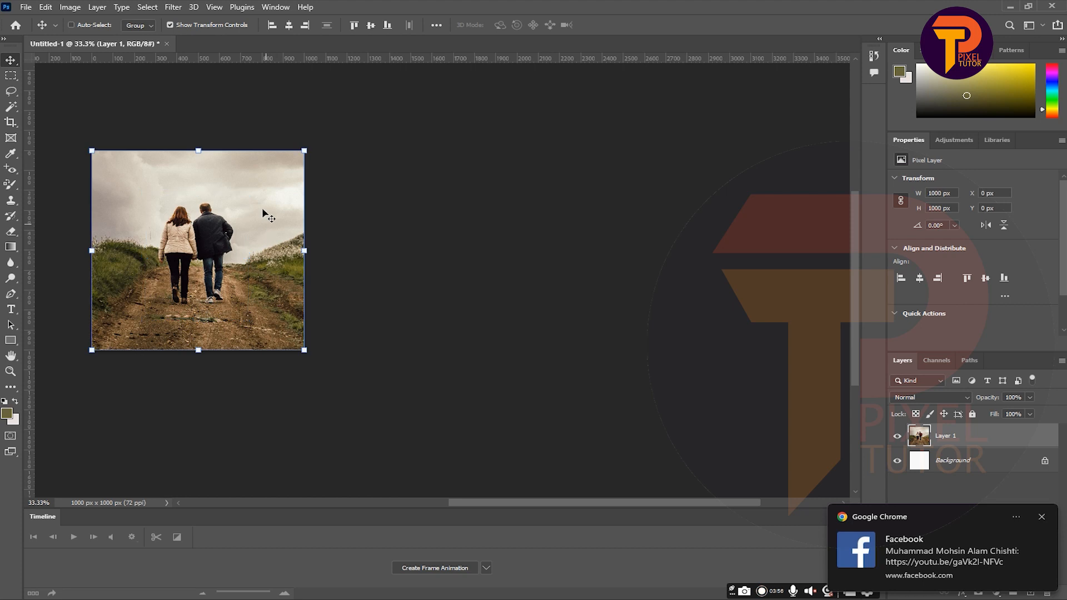
left_click(11, 76)
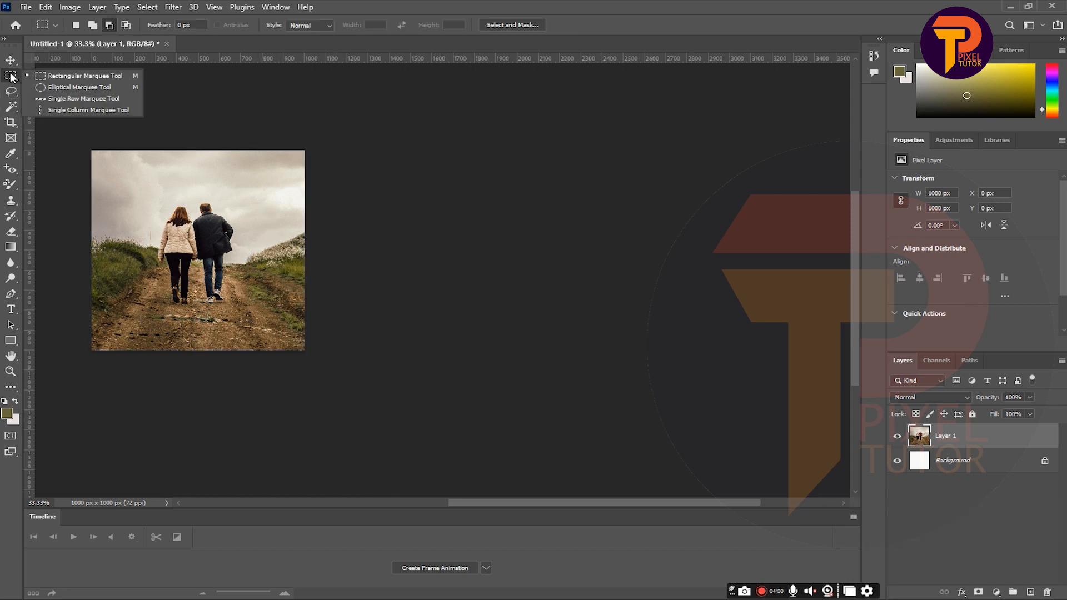
left_click(57, 89)
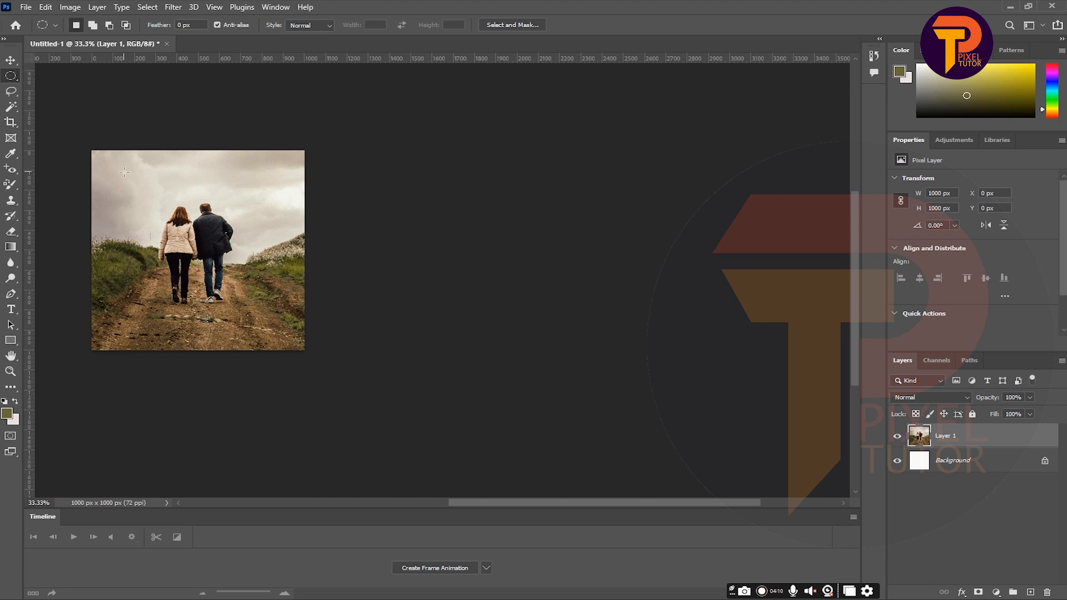
left_click_drag(124, 177, 282, 328)
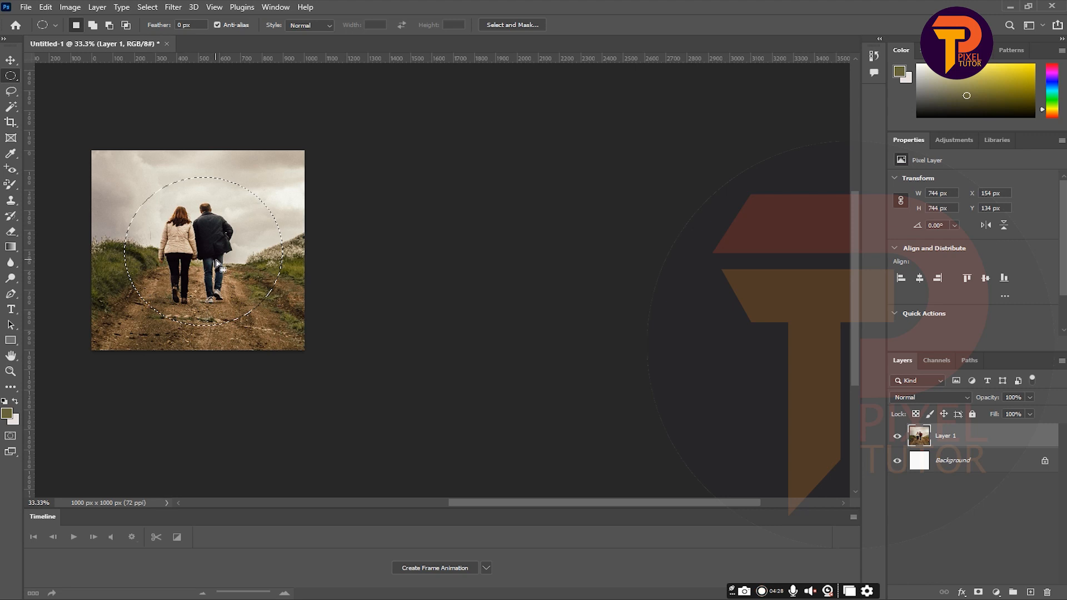
Step: Try moving the circular part of the photo to about X 136 px, Y 182 px, and undo it
key("v")
mouse_move(203, 244)
left_mouse_down()
mouse_move(184, 257)
mouse_move(200, 254)
left_mouse_up()
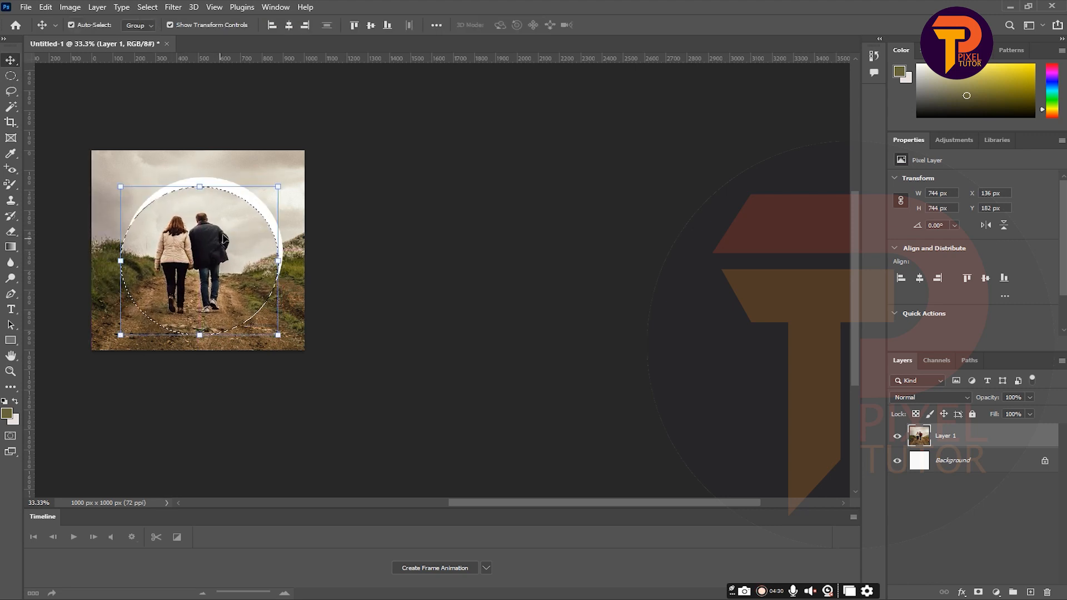
key("ctrl+z")
Step: Try duplicating the circular area to a new layer and cutting it out of the photo, undoing both
left_click_drag(213, 246, 207, 244)
key("ctrl+j")
left_click_drag(200, 242, 186, 244)
key("ctrl+z")
key("ctrl+z")
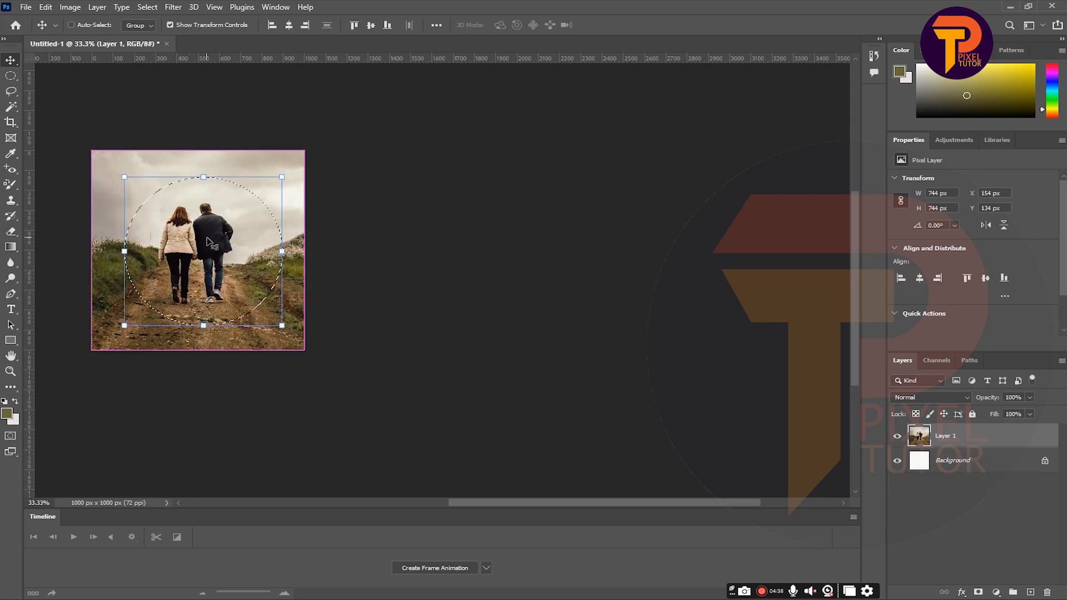
key("ctrl+x")
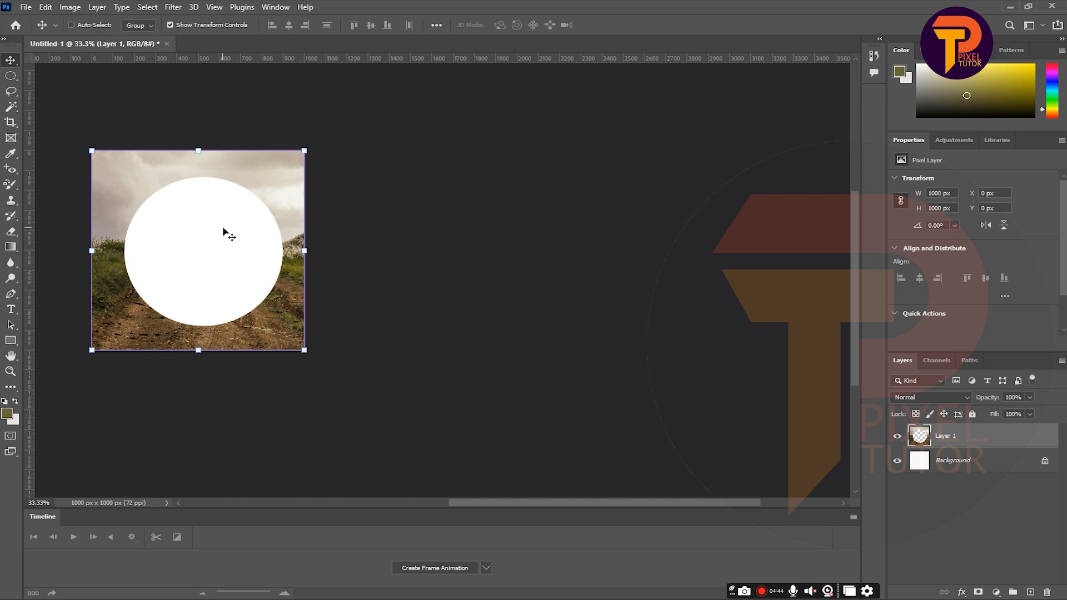
key("ctrl+z")
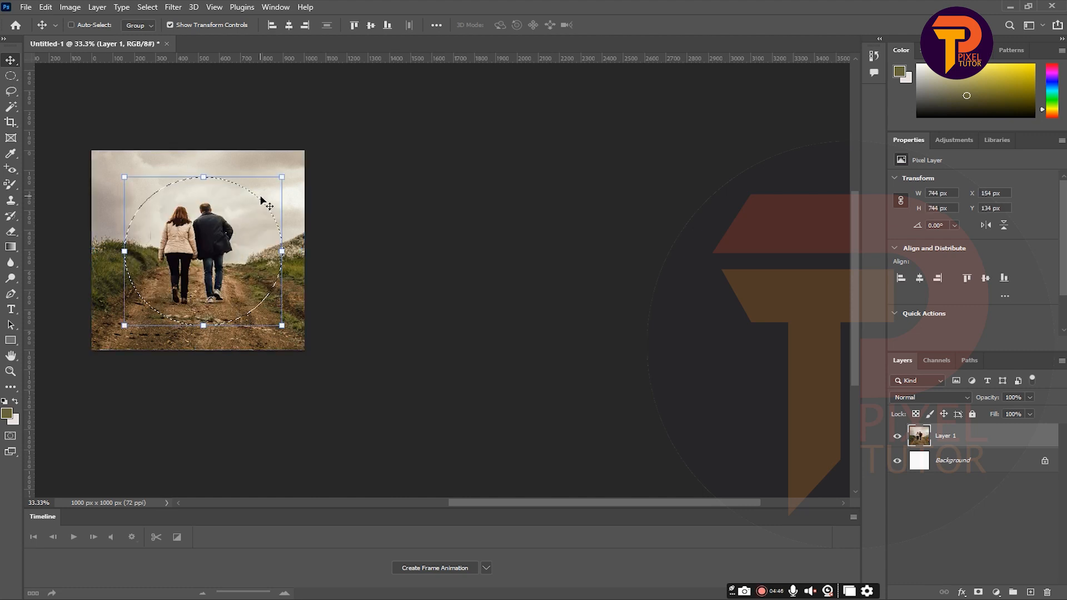
Step: Deselect the circle, try moving the whole photo layer down and right, and undo the move
key("ctrl+d")
left_click_drag(188, 242, 215, 263)
key("ctrl+z")
Step: Select a single pixel row across the photo at about Y 197 px and inspect it at pixel level
left_click(11, 76)
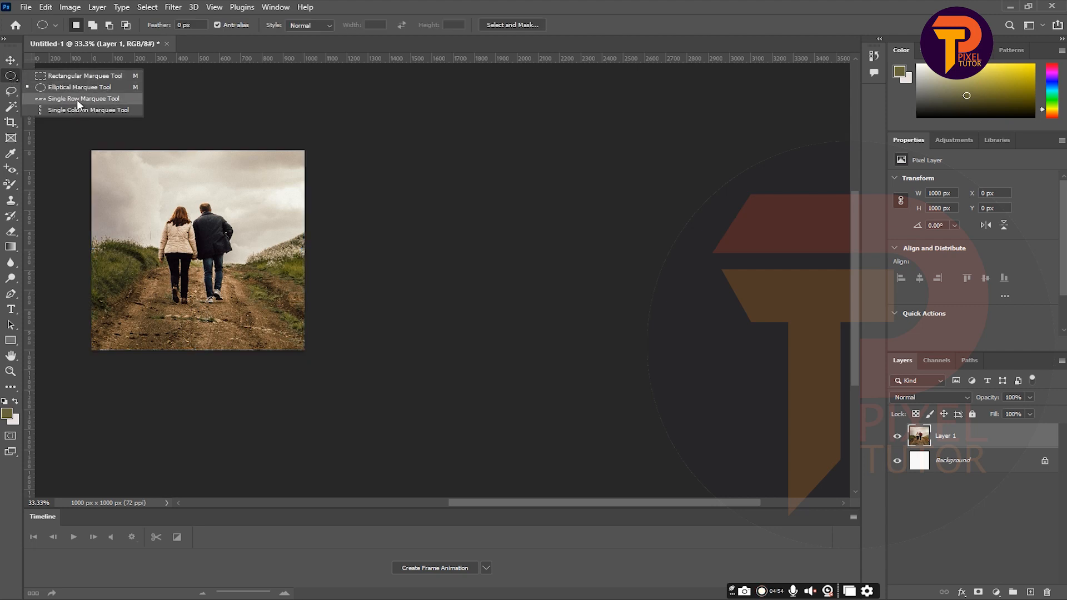
left_click(108, 99)
left_click(126, 186)
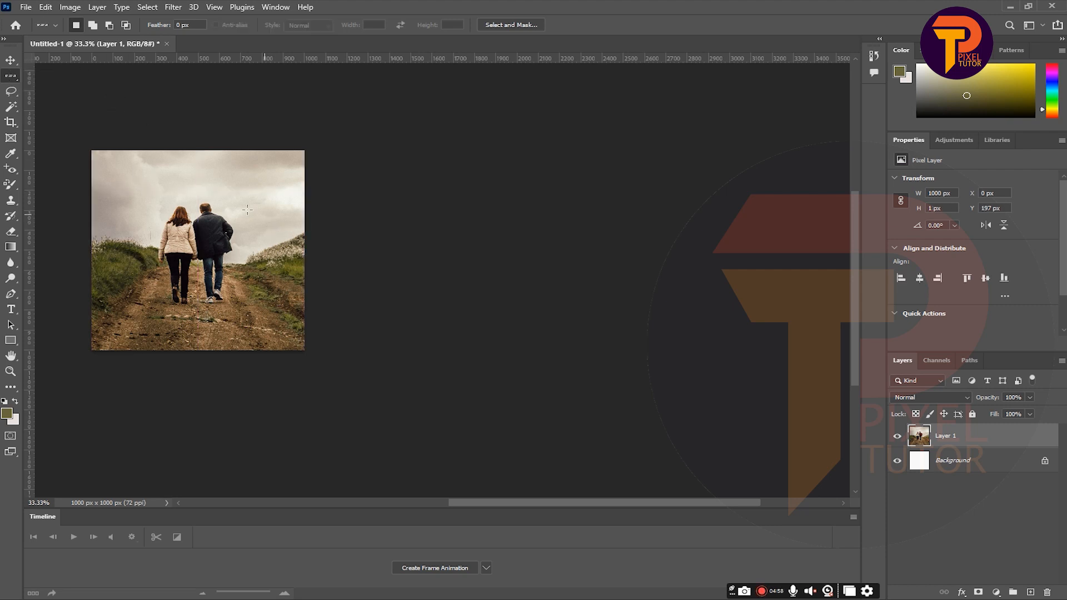
key("z")
left_click_drag(225, 184, 275, 267)
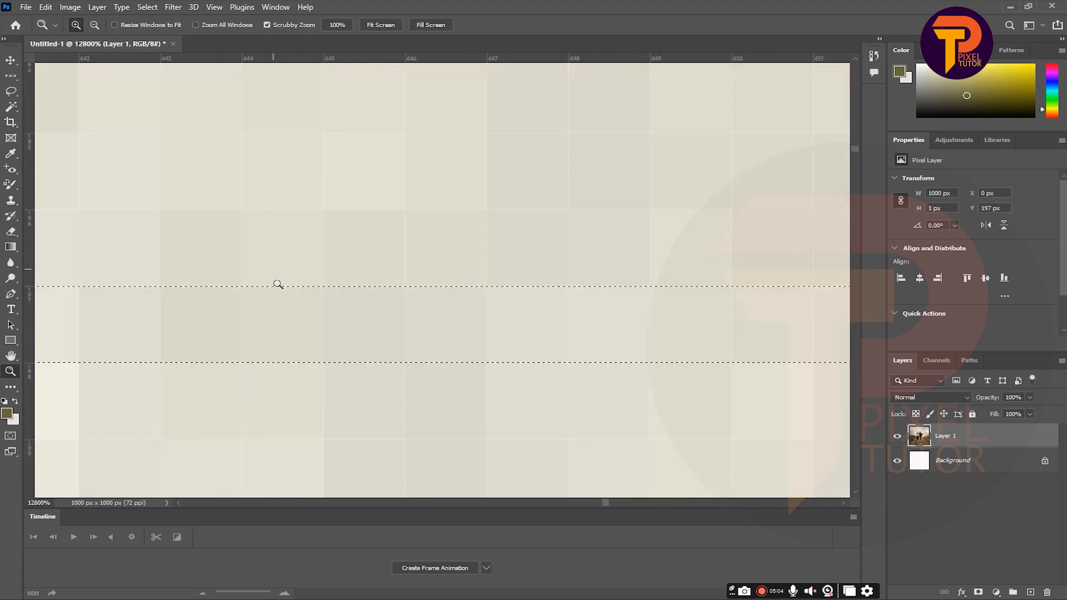
key("m")
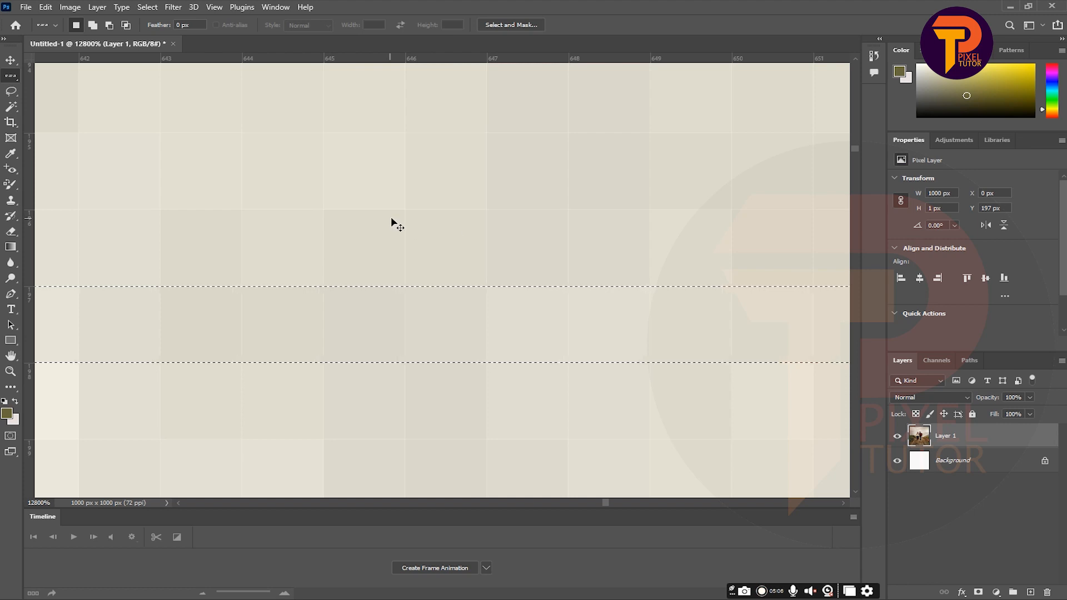
Step: Deselect the row and select a single pixel column through the photo at about X 587 px
key("ctrl+d")
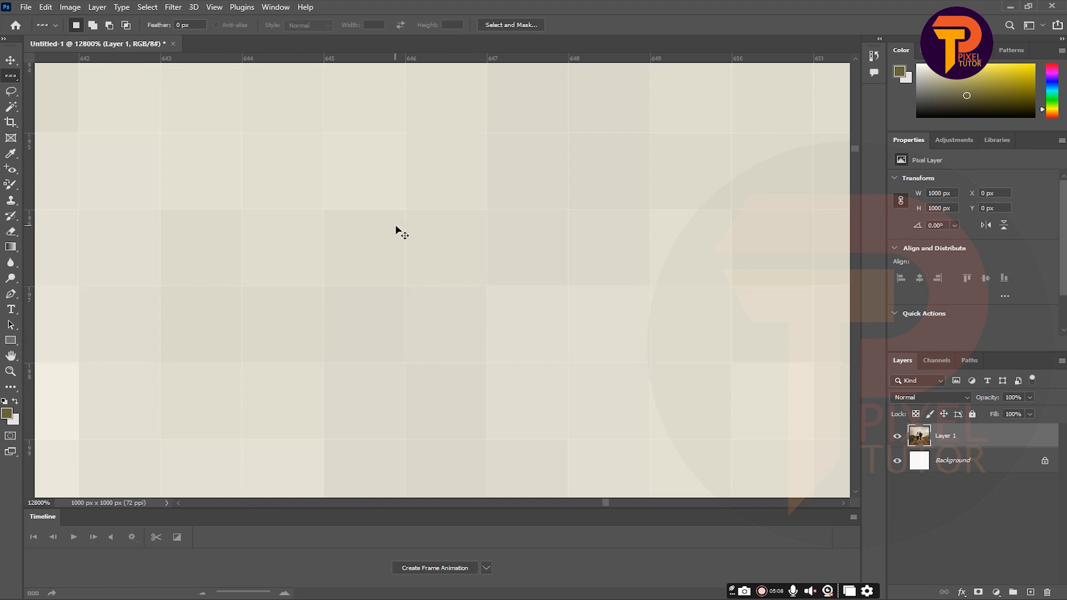
key("z")
left_click_drag(185, 204, 188, 205)
left_click(11, 79)
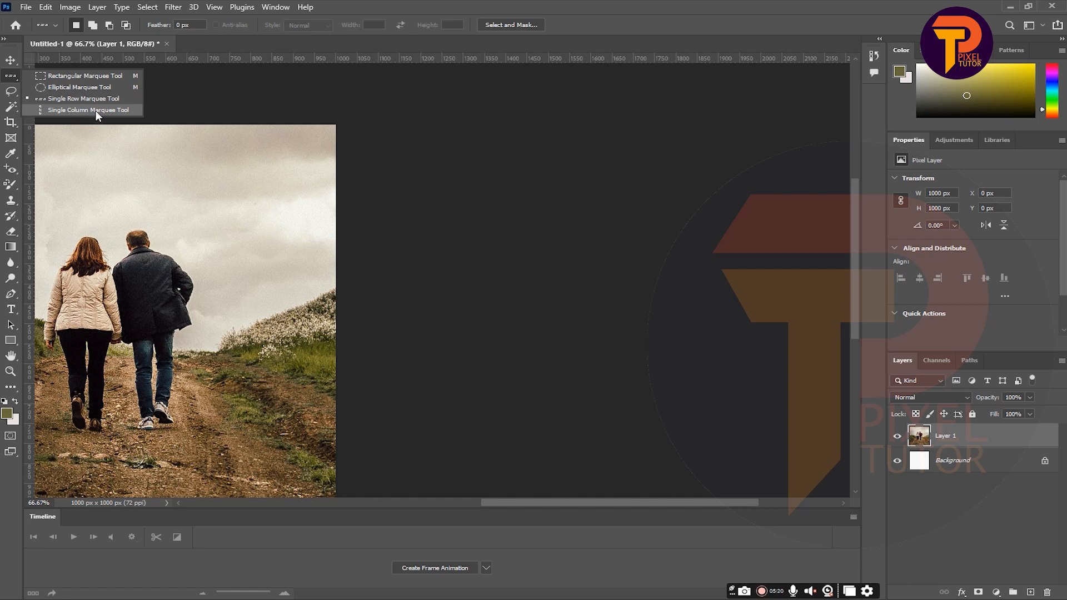
left_click(96, 111)
left_click(160, 146)
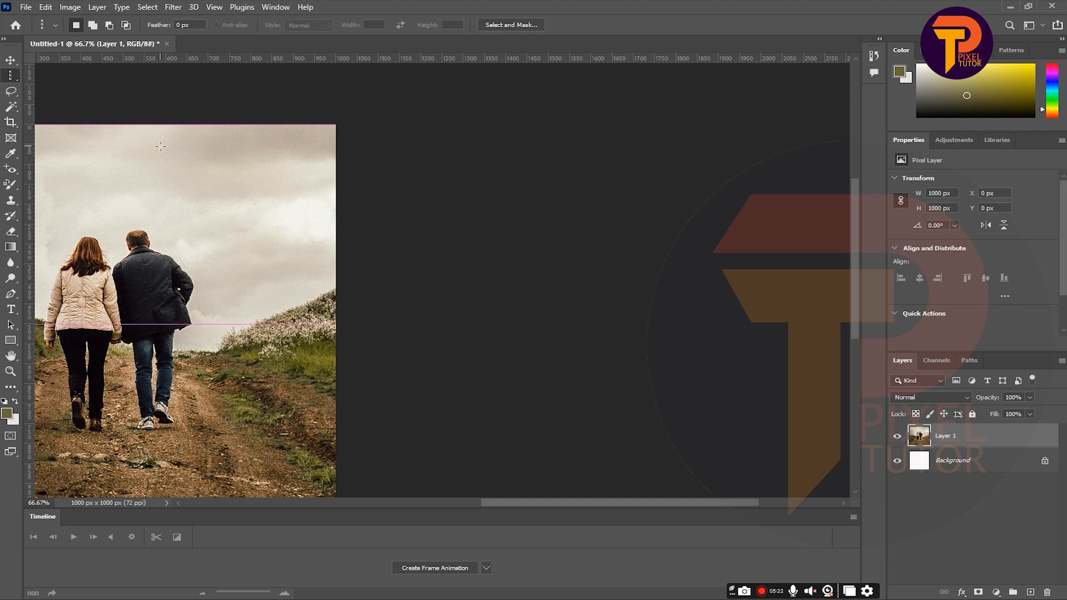
Step: Examine the width of the single-column selection over the man's jacket at pixel level and in the overall photo
key("z")
left_click(200, 211, "alt")
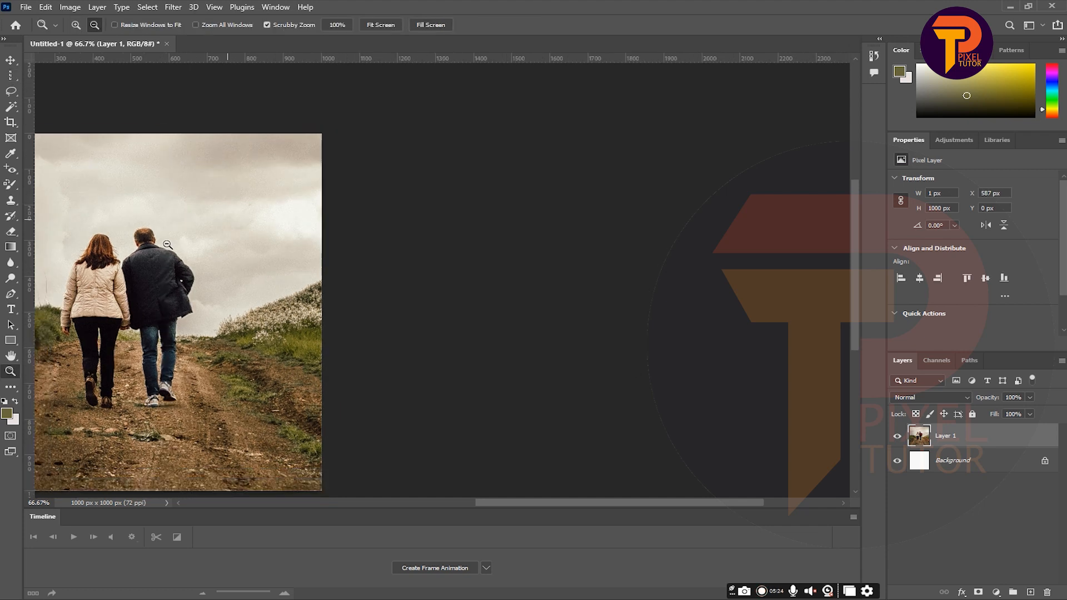
left_click(165, 243, "alt")
left_click(167, 253, "alt")
left_click(172, 271)
left_click(168, 266)
left_click(150, 244)
left_click(150, 239)
left_click(155, 189)
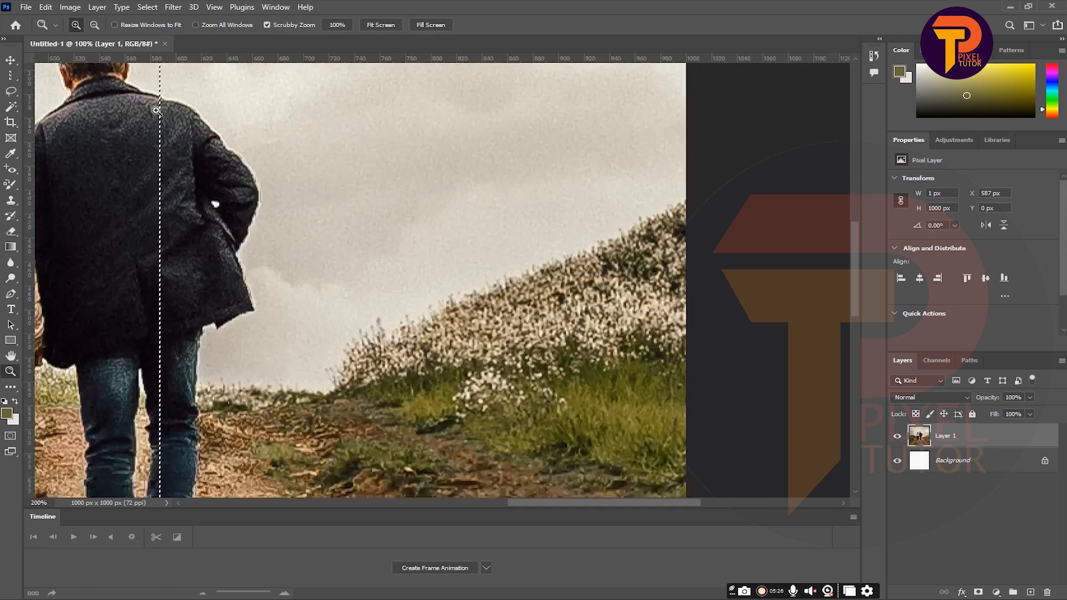
left_click(157, 109)
left_click(158, 109)
left_click(157, 110)
left_click(157, 111)
left_click(158, 111)
left_click(157, 111)
left_click(158, 111)
left_click(157, 111)
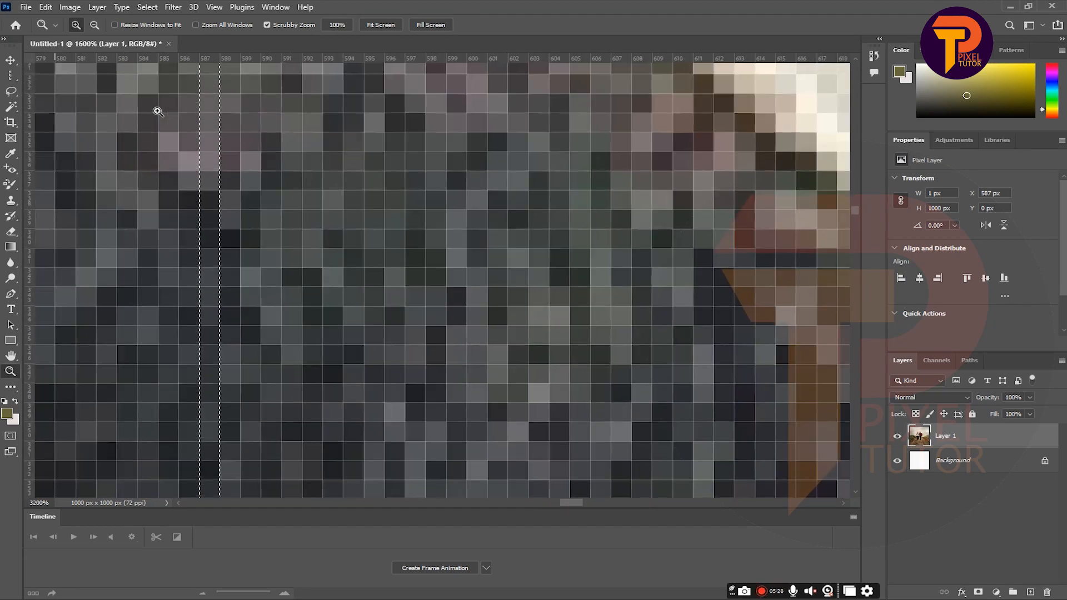
left_click(157, 110)
left_click(158, 110)
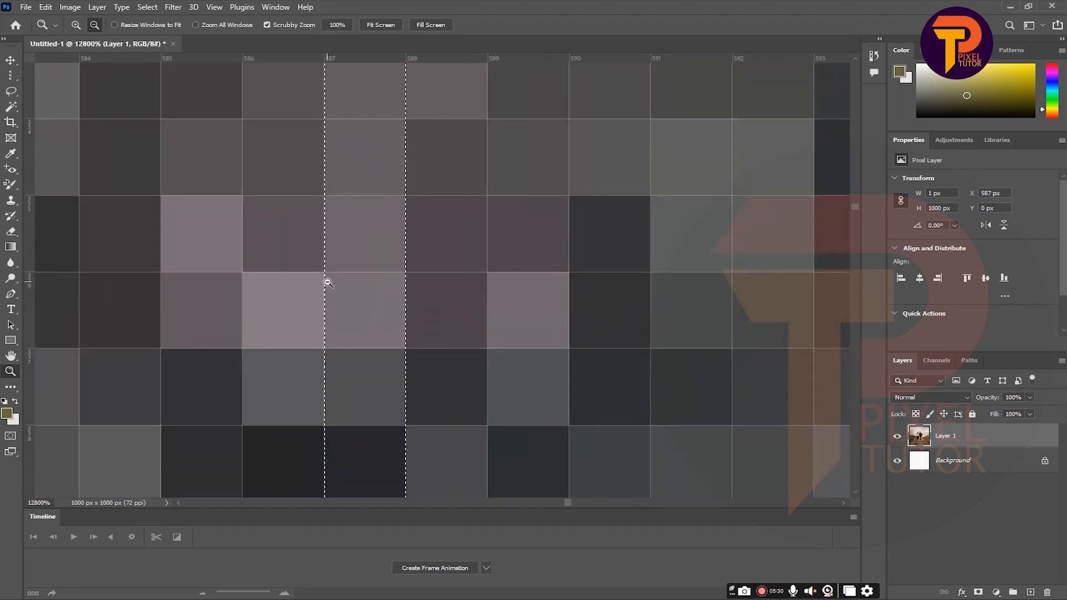
left_click(326, 283, "alt")
left_click(326, 284, "alt")
left_click(328, 283, "alt")
left_click(327, 282, "alt")
left_click(328, 282, "alt")
left_click(328, 282, "alt")
left_click(327, 282, "alt")
left_click(328, 282, "alt")
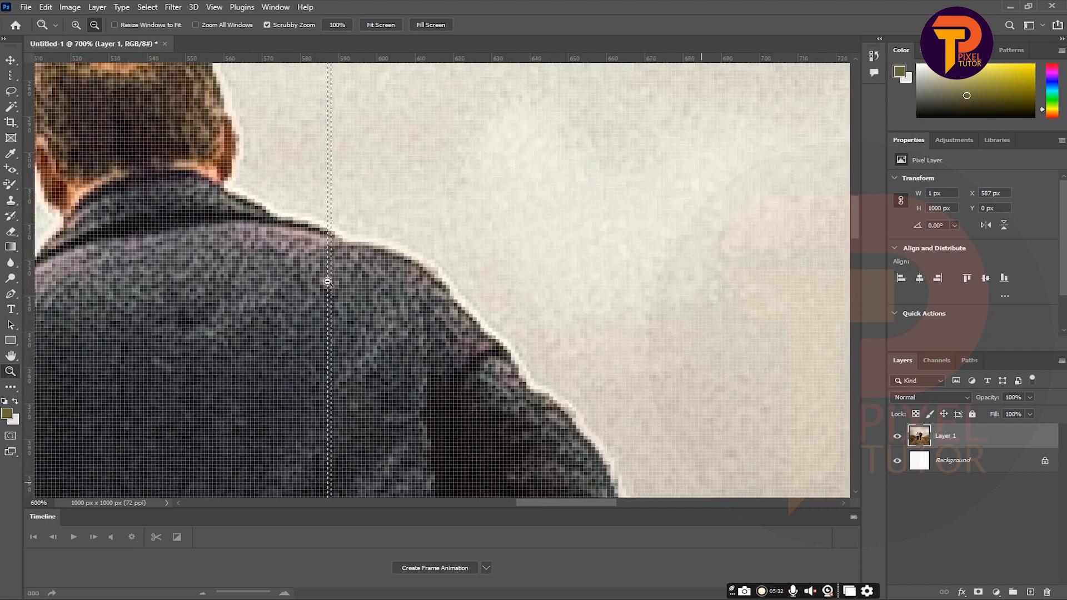
left_click(328, 282, "alt")
left_click(328, 282, "alt")
scroll(328, 282, "down", 4)
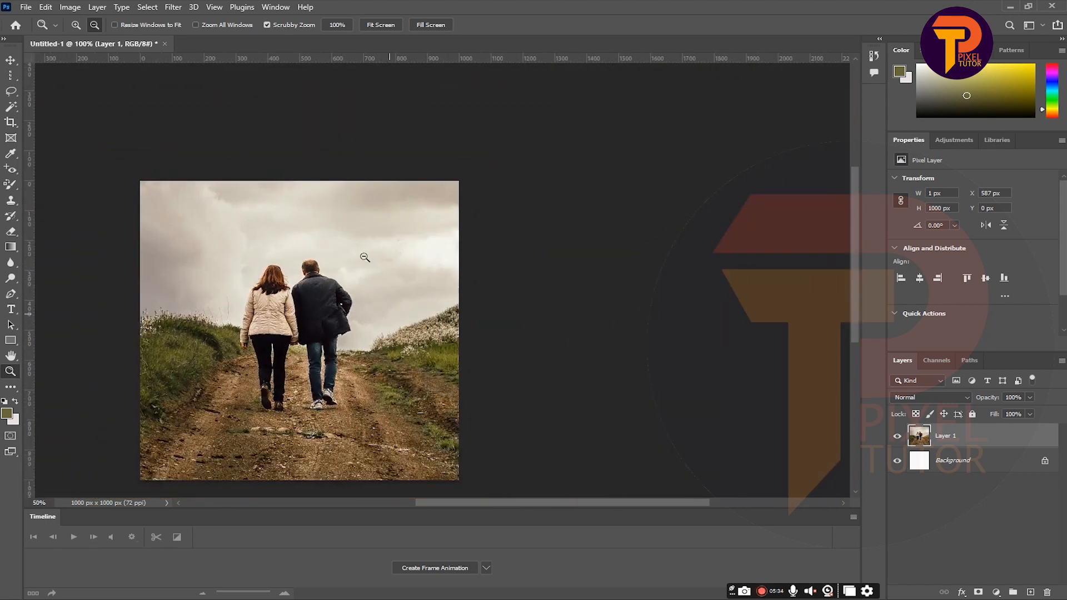
scroll(365, 257, "up", 4)
left_click(330, 248)
left_click(331, 248)
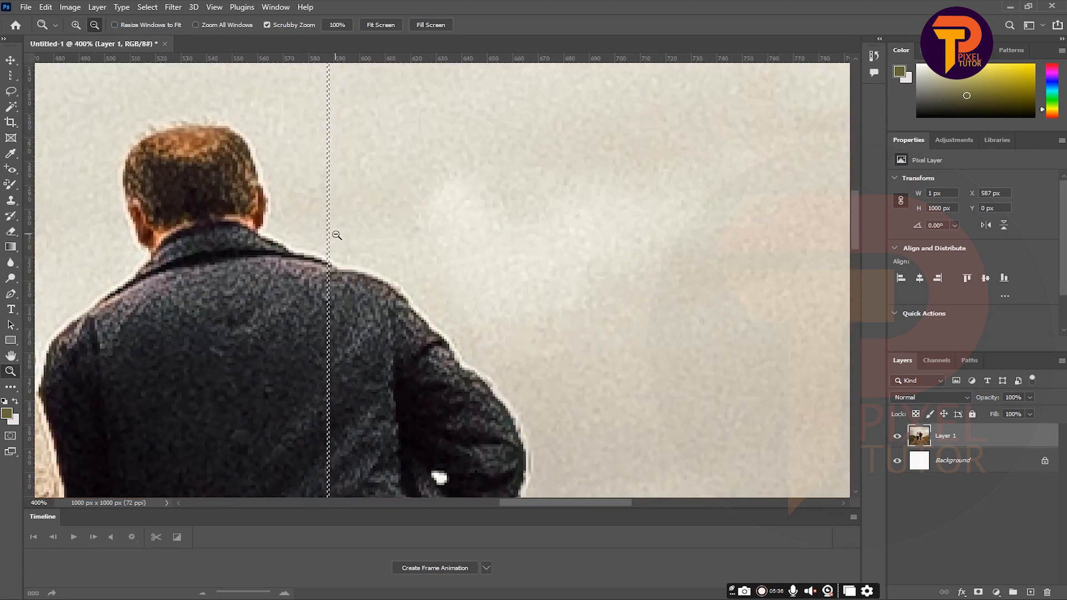
left_click(336, 235, "alt")
left_click(336, 235, "alt")
left_click(335, 235, "alt")
left_click(336, 234, "alt")
left_click(337, 234, "alt")
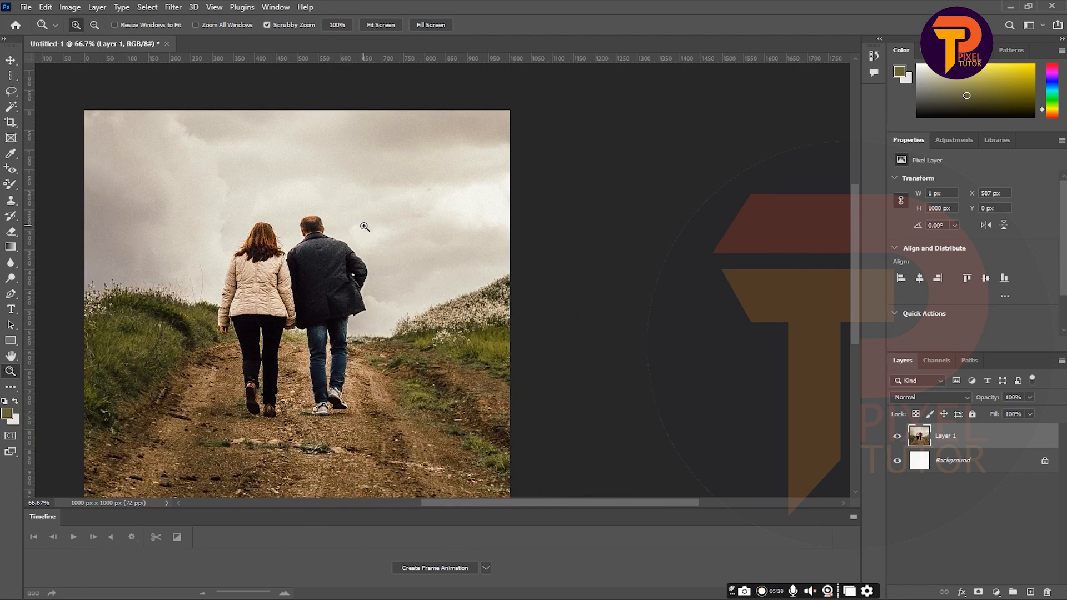
Step: Deselect the column and draw a freehand lasso selection of about 392 x 569 px around the couple
key("ctrl+d")
key("m")
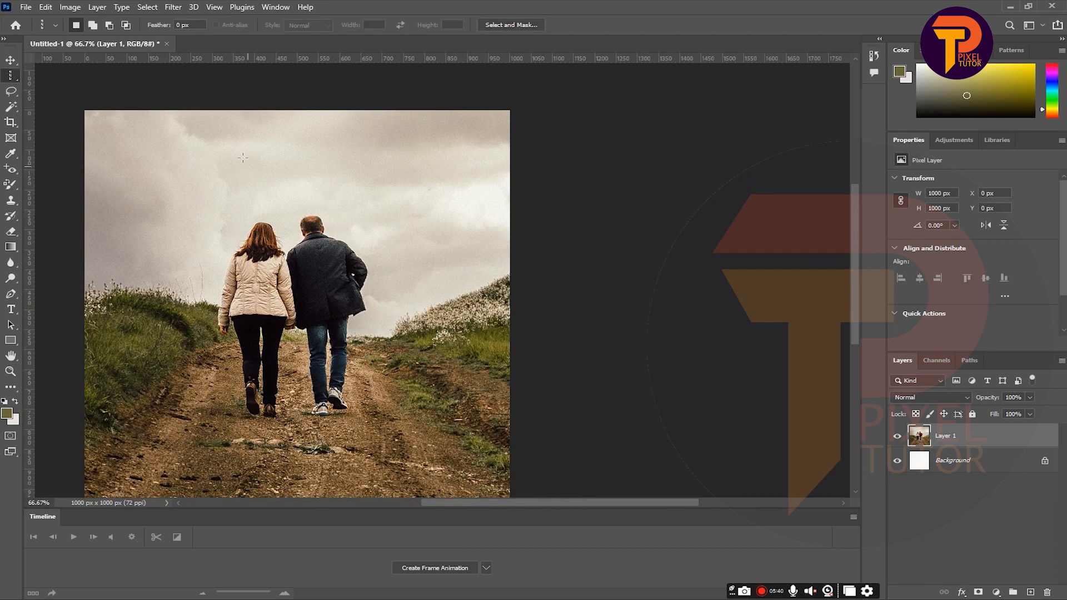
key("z")
left_click(288, 272)
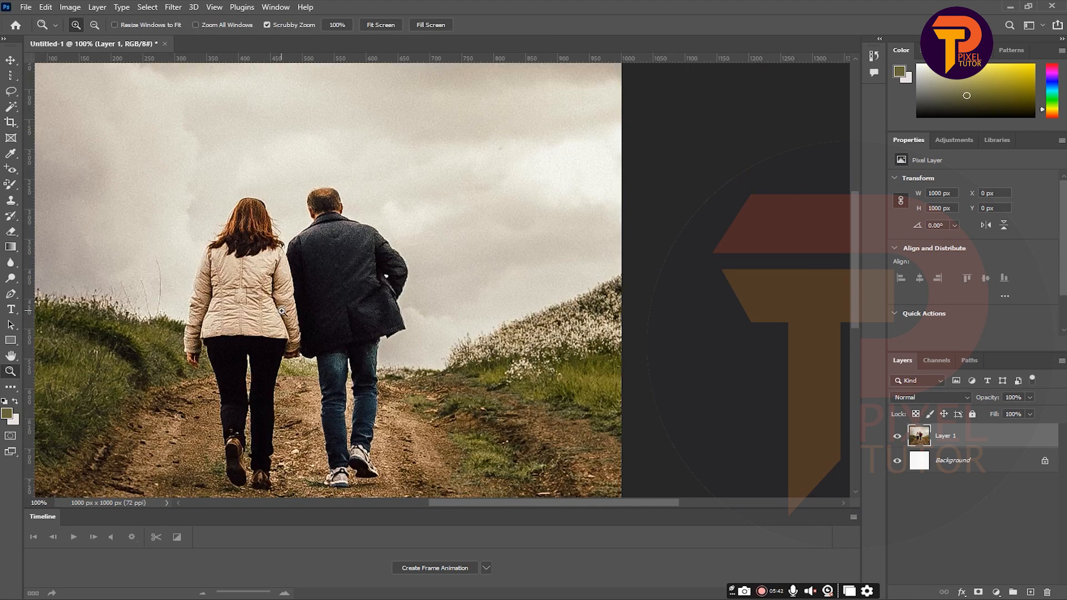
key("m")
scroll(289, 300, "down", 5)
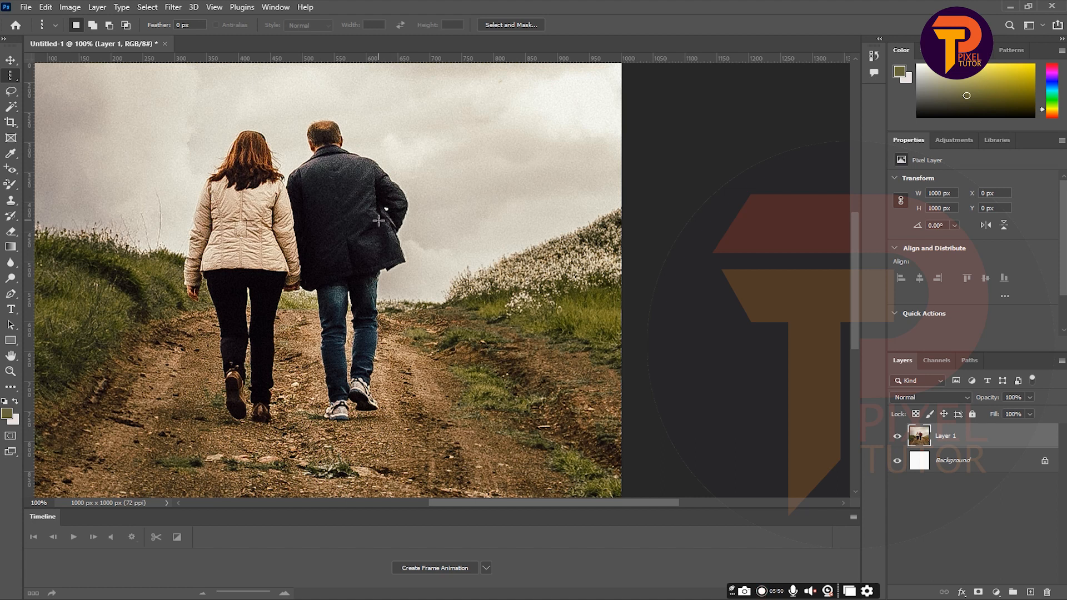
left_click(11, 92)
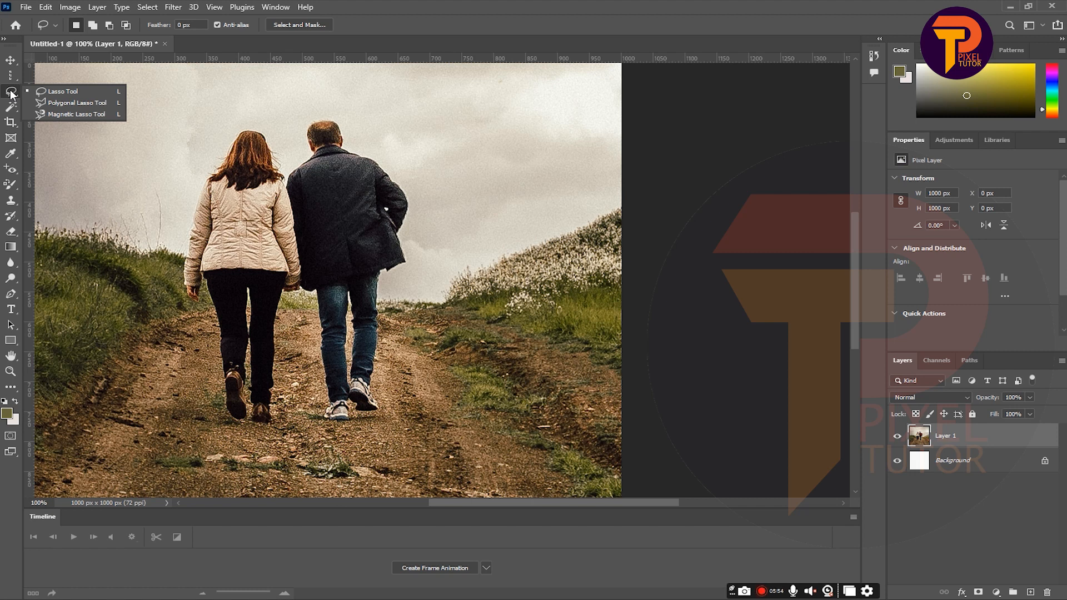
left_click(81, 91)
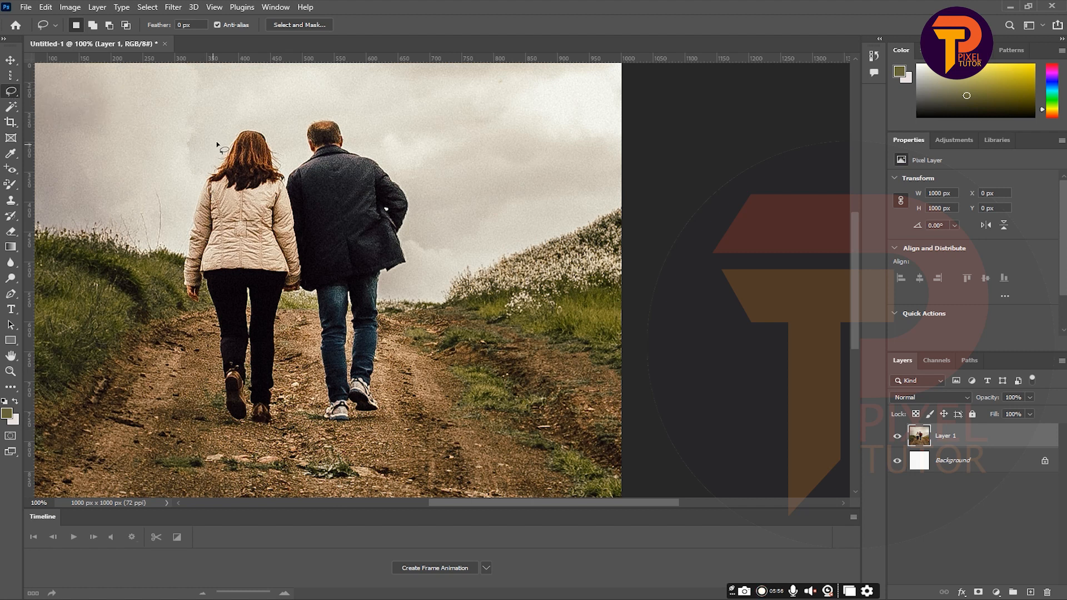
mouse_move(182, 213)
left_mouse_down()
mouse_move(177, 305)
mouse_move(203, 313)
mouse_move(217, 422)
mouse_move(244, 439)
mouse_move(275, 431)
mouse_move(301, 309)
mouse_move(321, 425)
mouse_move(373, 425)
mouse_move(392, 401)
mouse_move(385, 306)
mouse_move(412, 260)
mouse_move(408, 243)
left_mouse_up()
left_click_drag(408, 176, 357, 143)
mouse_move(320, 101)
left_mouse_down()
mouse_move(299, 119)
mouse_move(288, 157)
mouse_move(251, 118)
mouse_move(236, 124)
left_mouse_up()
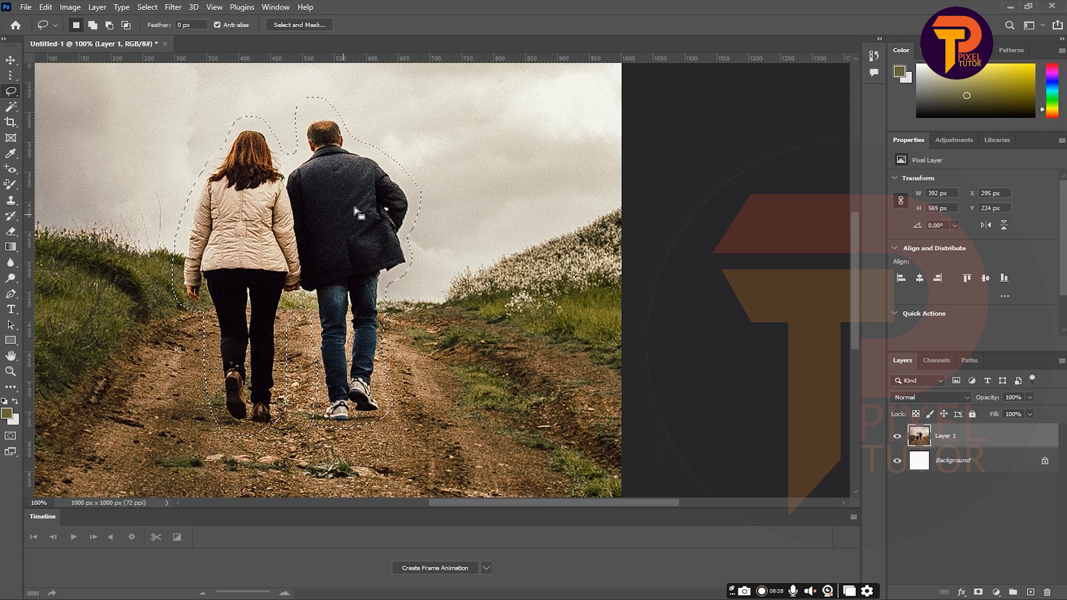
Step: Move the lassoed couple right and slightly down to about X 516 px, Y 257 px with the Move tool
key("v")
left_click_drag(354, 210, 452, 241)
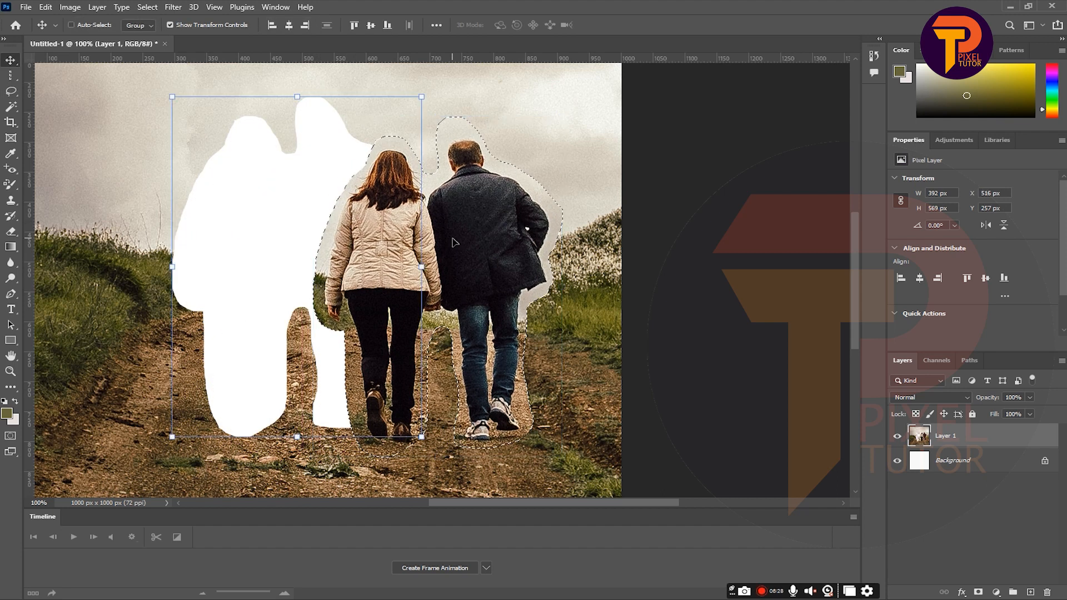
Step: Undo the couple's move, and try deleting the lassoed area and deselecting before restoring both
key("ctrl+z")
key("Delete")
key("ctrl+d")
key("ctrl+z")
key("ctrl+z")
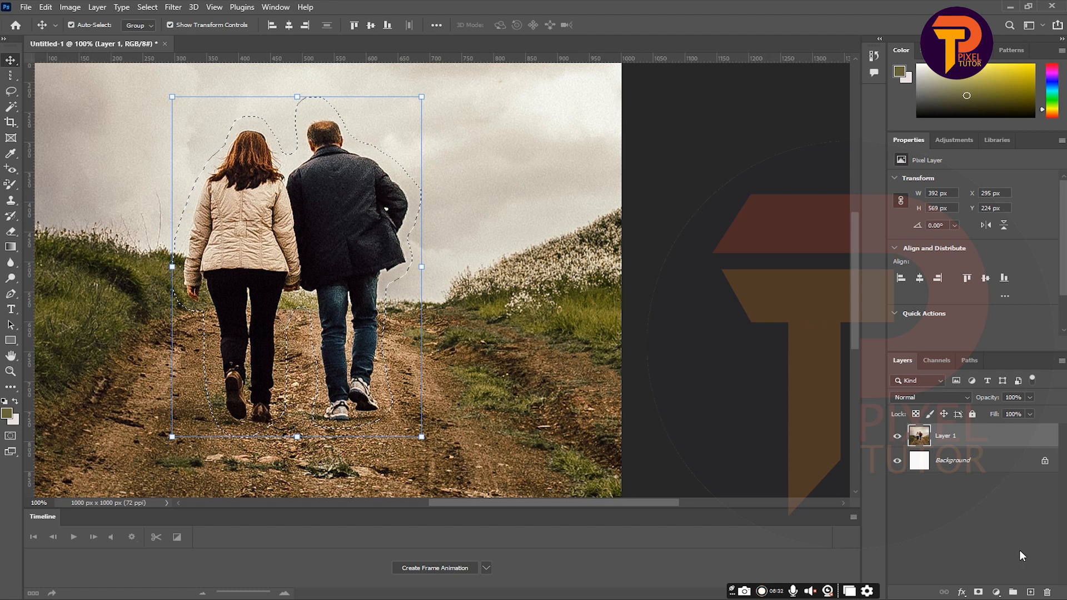
Step: Create a new layer above the photo and open the Stroke settings for the selection around the couple
left_click(1030, 593)
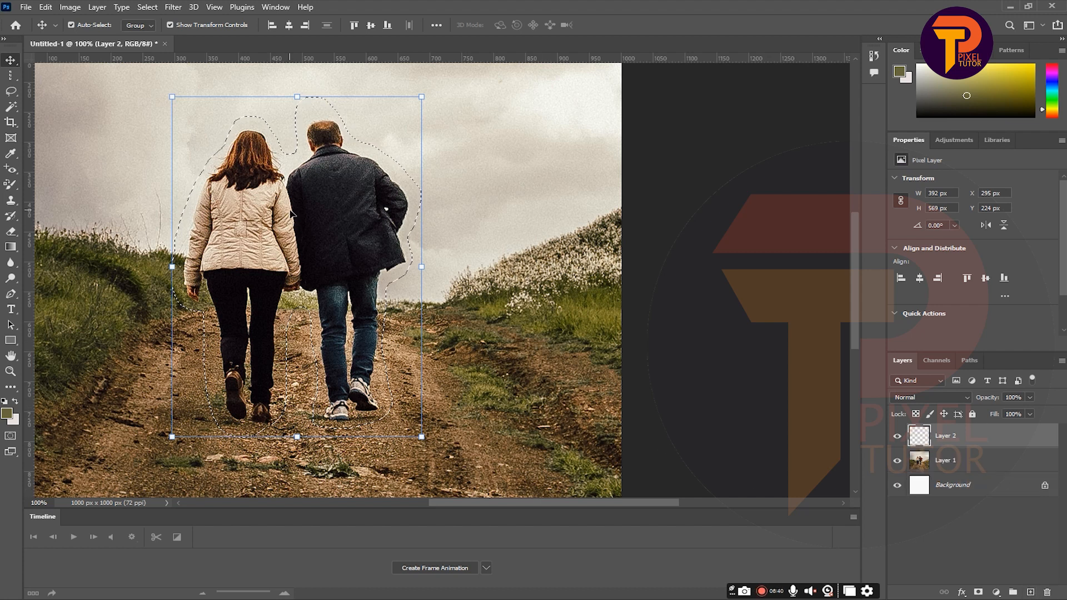
key("m")
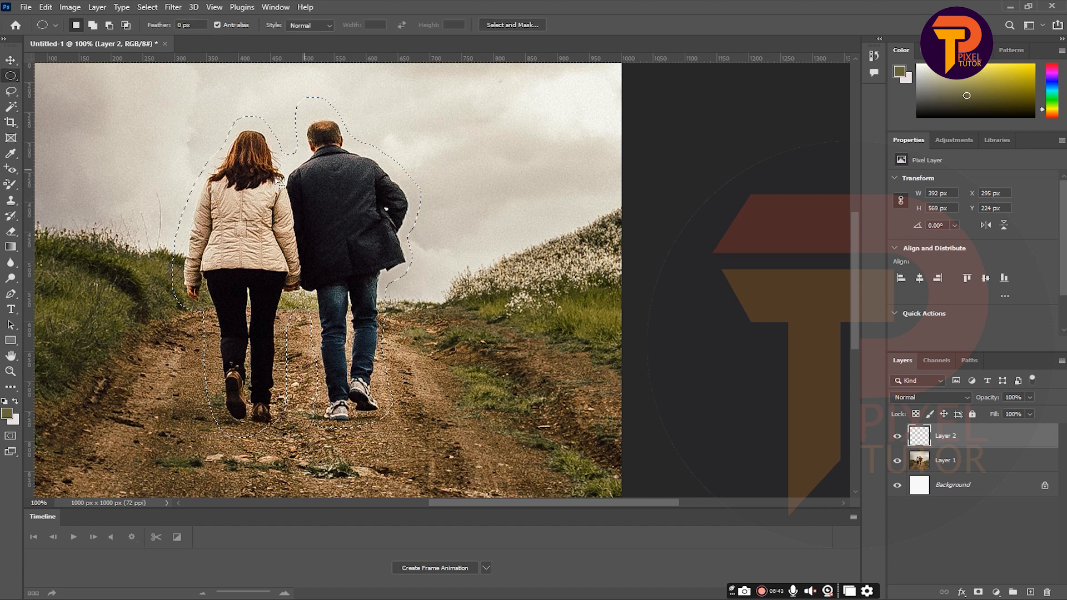
right_click(322, 200)
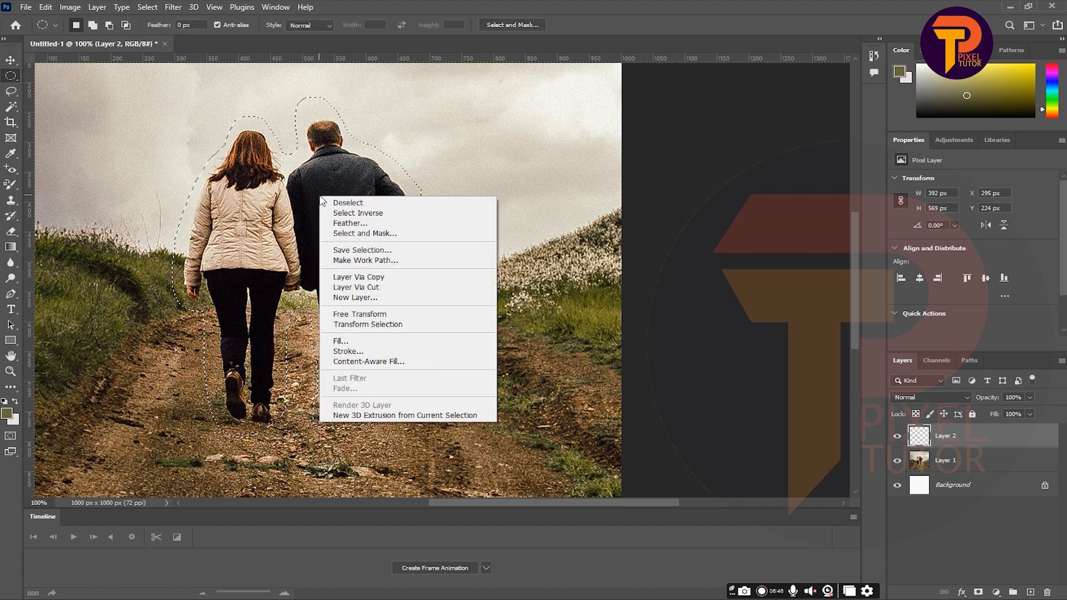
left_click(425, 351)
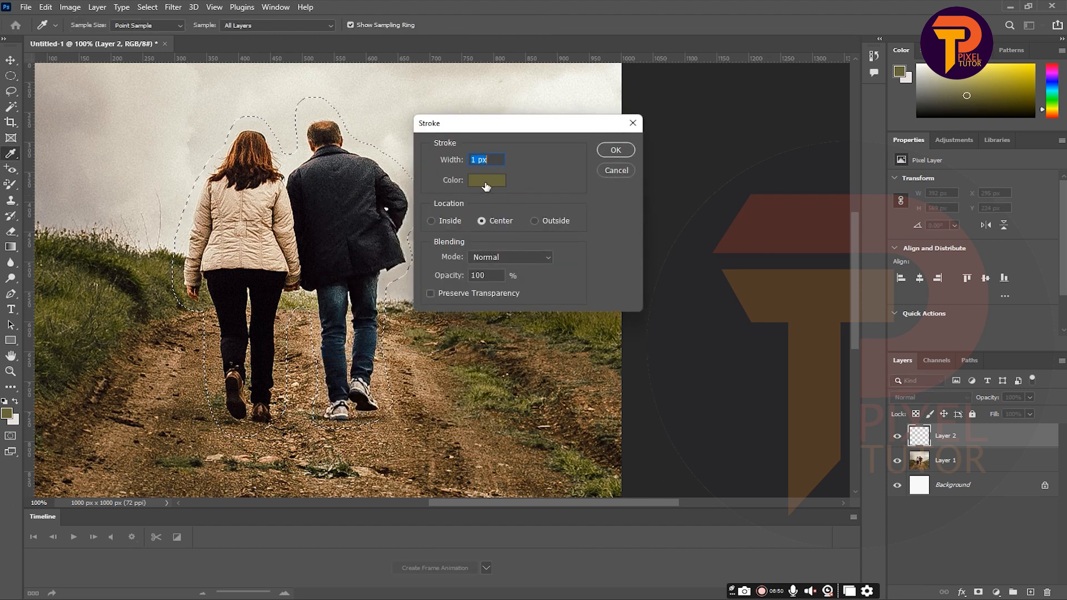
Step: Set the stroke color to #5e5a2a, apply the stroke centered on the selection around the couple, and deselect
left_click(496, 178)
left_click(516, 149)
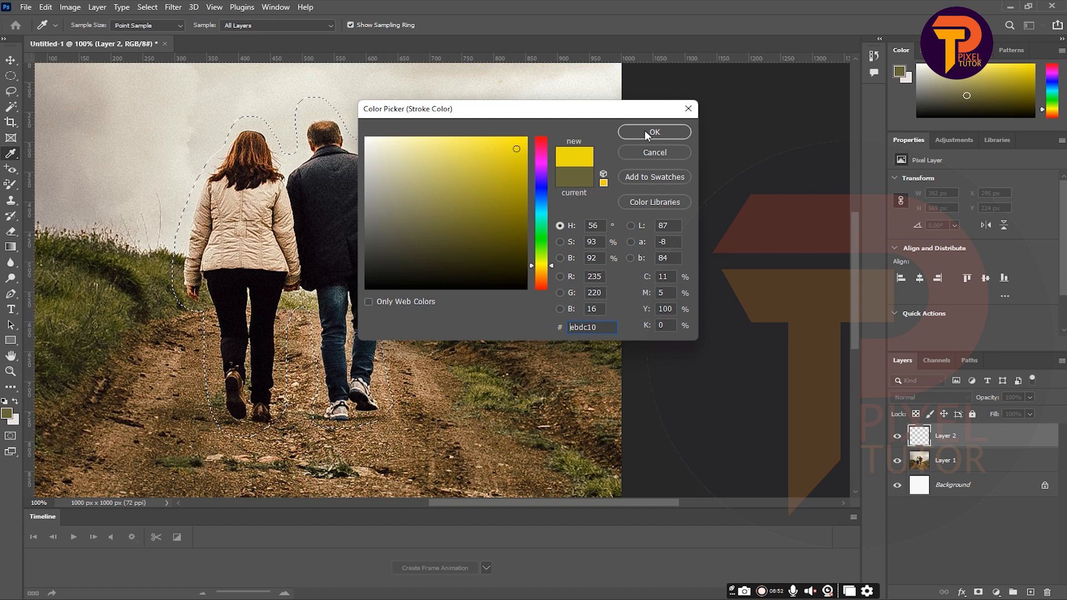
left_click(468, 372)
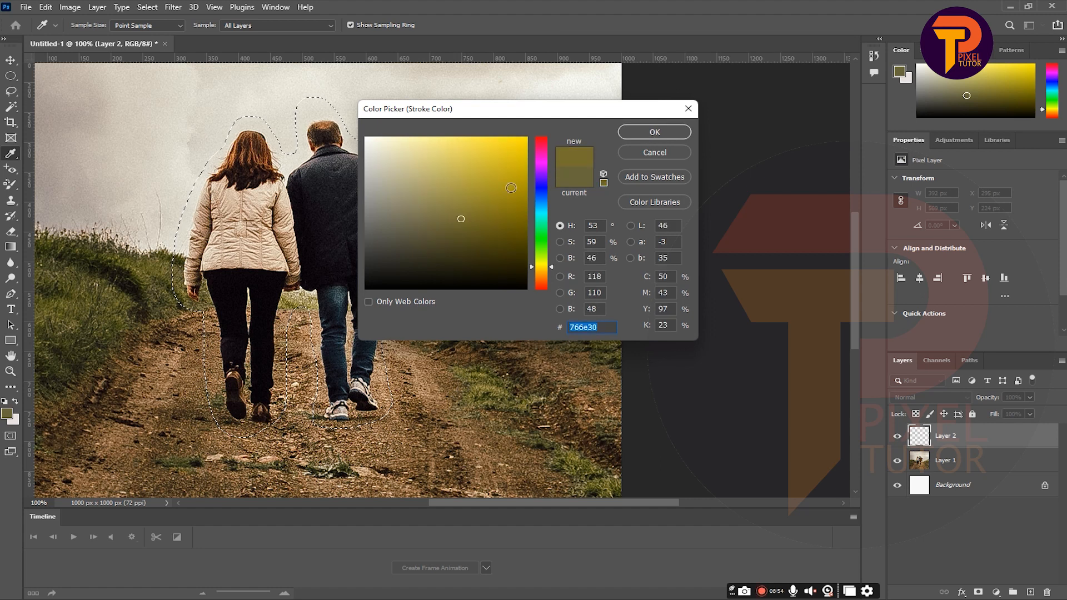
mouse_move(462, 217)
left_mouse_down()
mouse_move(489, 235)
mouse_move(476, 205)
left_mouse_up()
left_click(116, 307)
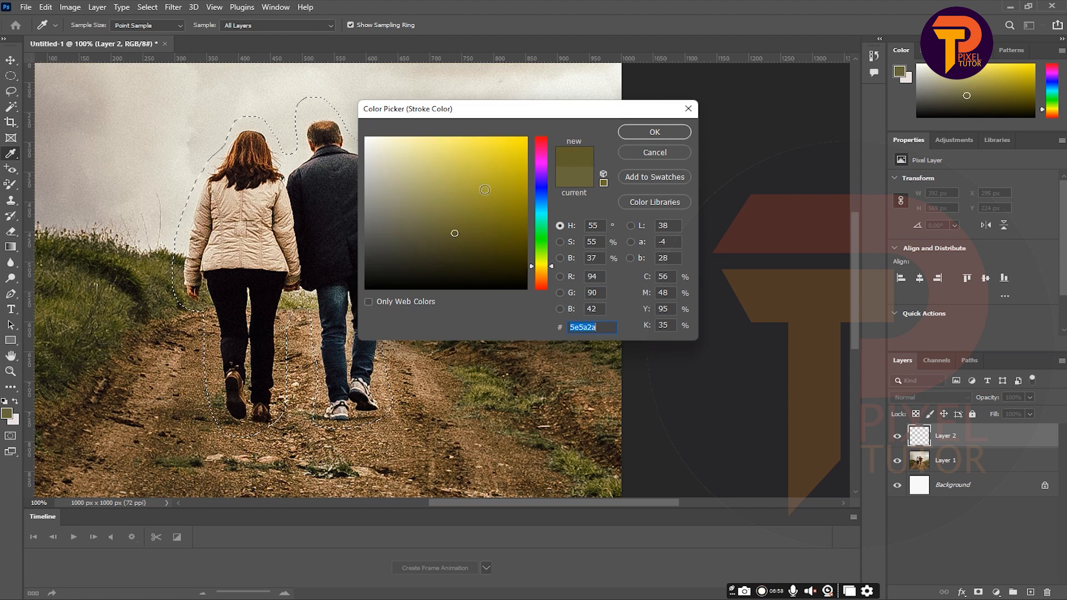
left_click(642, 132)
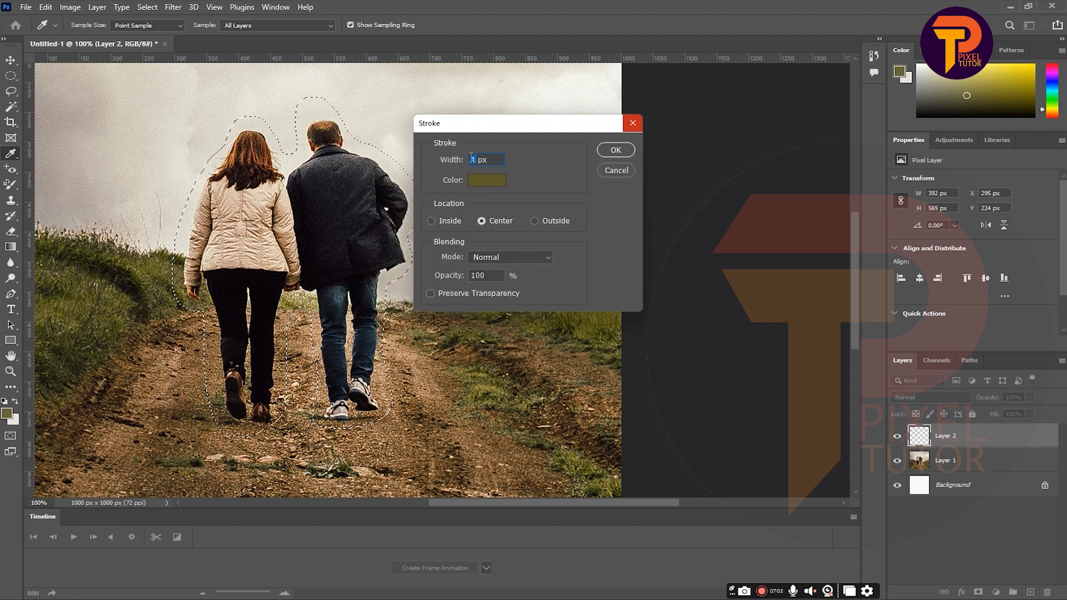
left_click(614, 150)
key("ctrl+d")
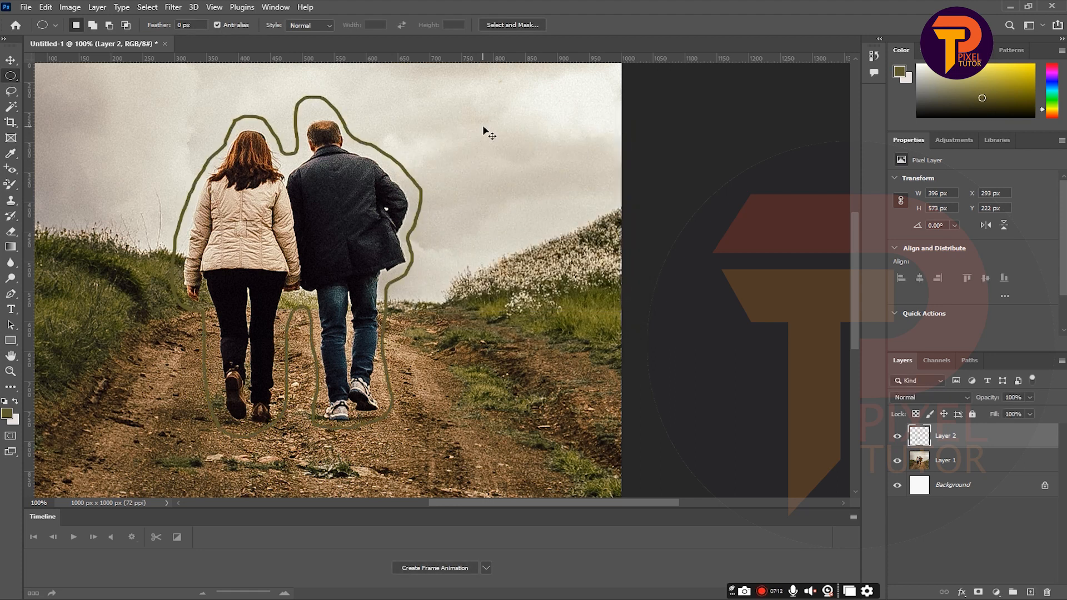
Step: Undo the stroke around the couple and clear the restored lasso selection
key("ctrl+z")
key("ctrl+z")
key("ctrl+d")
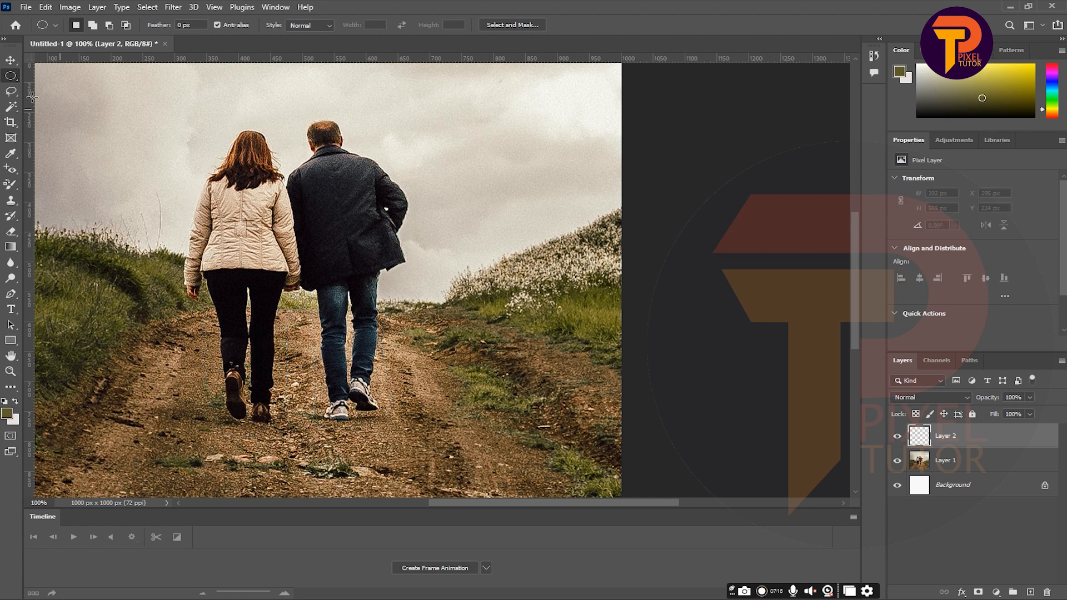
Step: Draw a straight-sided Polygonal Lasso selection of about 387 x 547 px around the couple
left_click(11, 91)
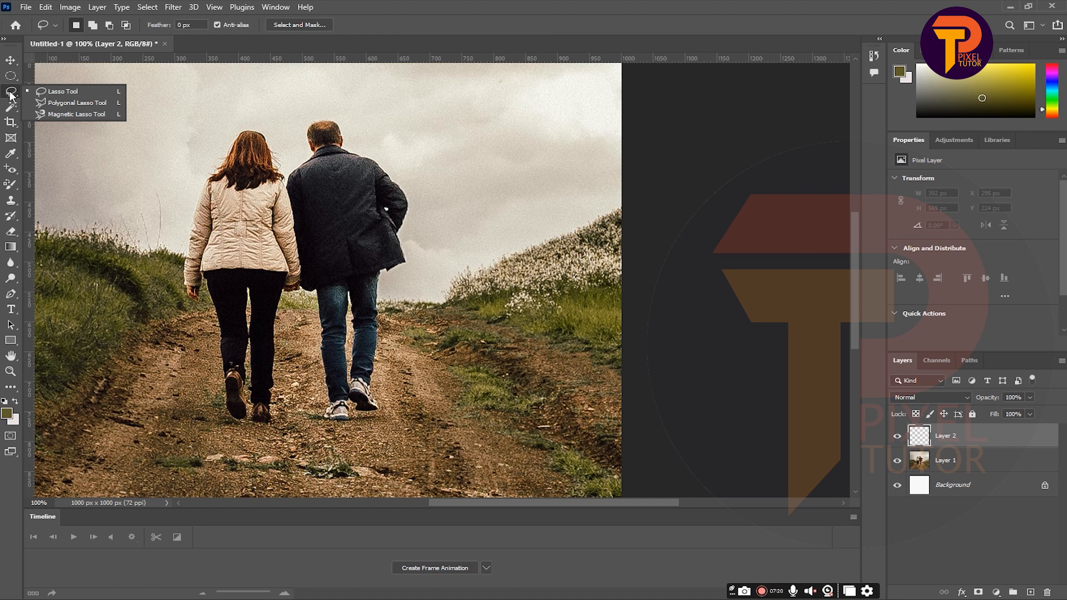
left_click(82, 104)
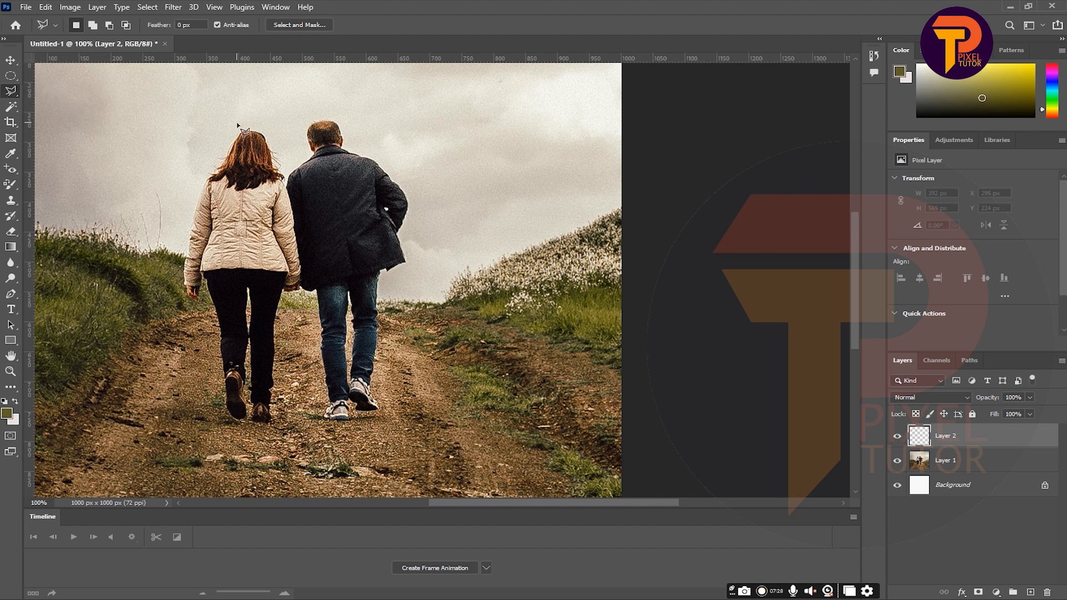
left_click(214, 157)
left_click(196, 176)
left_click(175, 247)
left_click(171, 292)
left_click(207, 309)
left_click(218, 420)
left_click(234, 428)
left_click(272, 429)
left_click(281, 414)
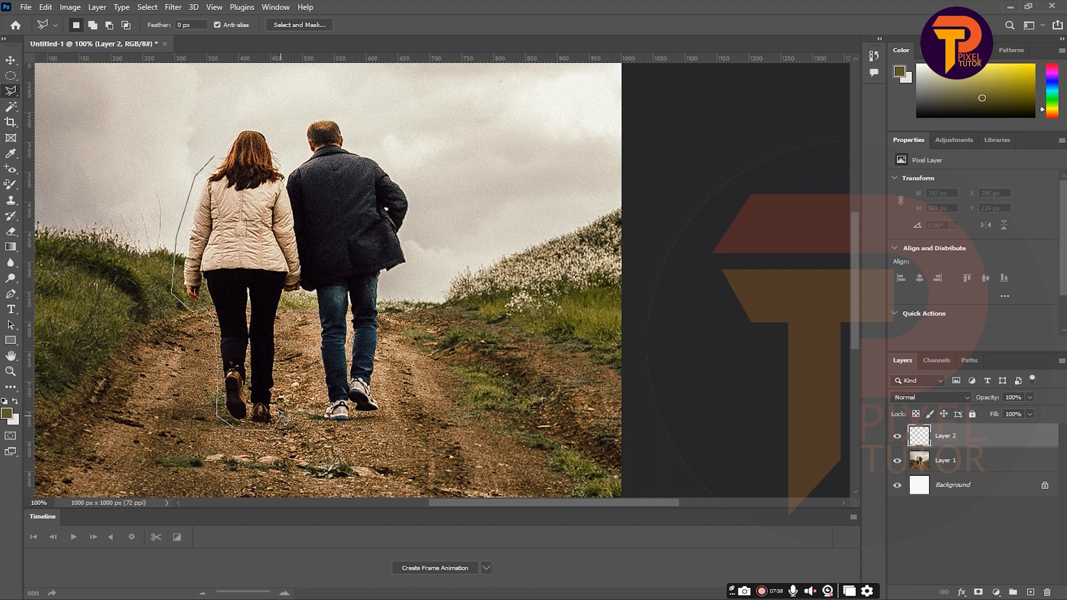
left_click(285, 307)
left_click(311, 309)
left_click(315, 426)
left_click(376, 429)
left_click(389, 414)
left_click(380, 382)
left_click(383, 279)
left_click(405, 232)
left_click(416, 192)
left_click(378, 145)
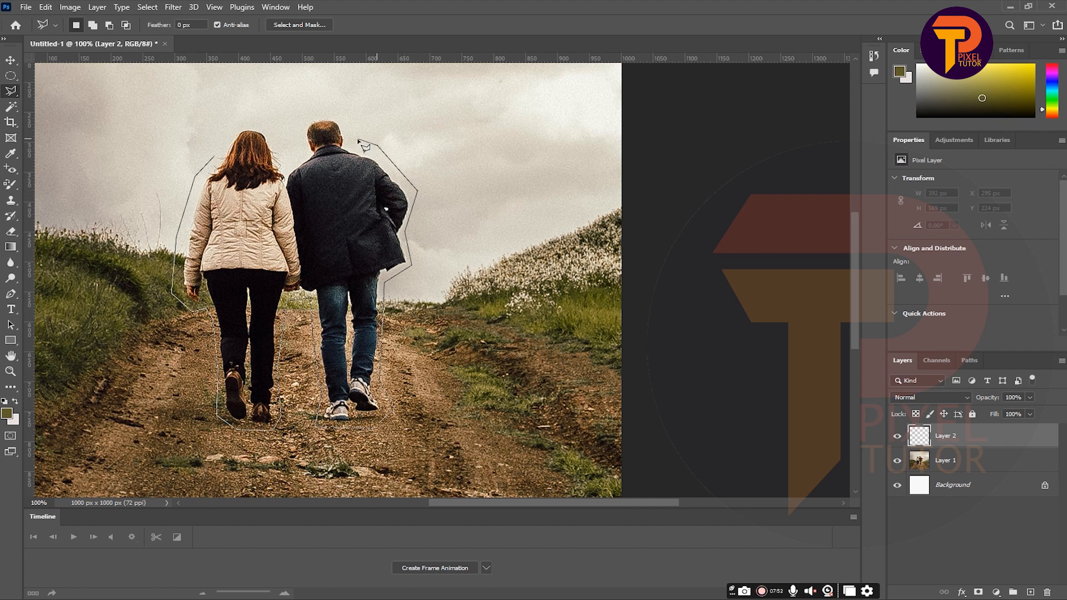
left_click(352, 138)
left_click(302, 150)
left_click(287, 165)
left_click(272, 134)
left_click(236, 116)
left_click(214, 158)
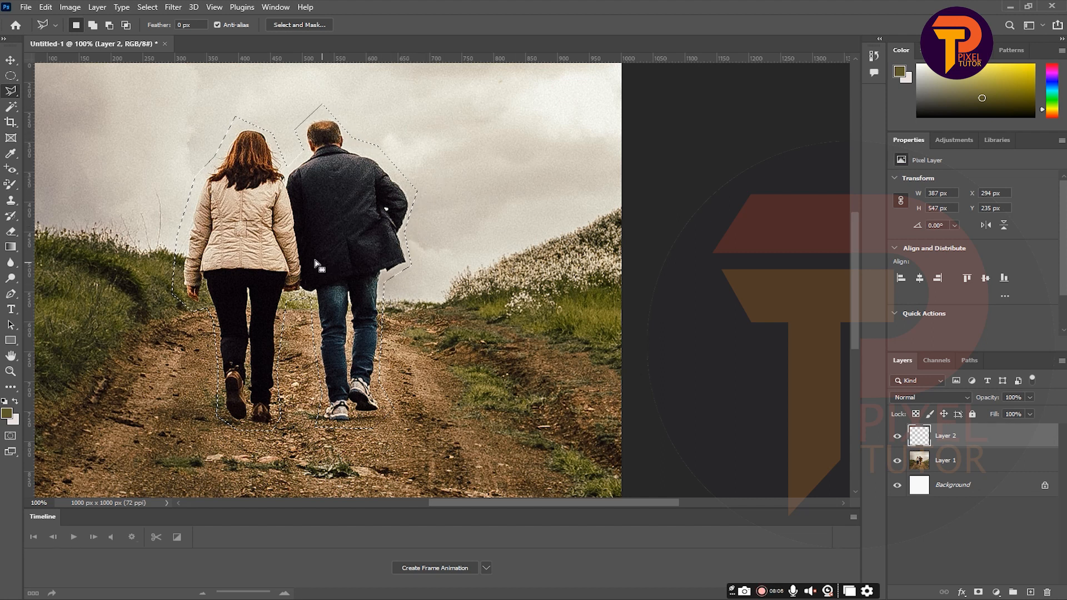
Step: Try to move the selected couple with Layer 2 active, and make Layer 1 with the photo the active layer
key("ctrl")
left_click(284, 218, "ctrl")
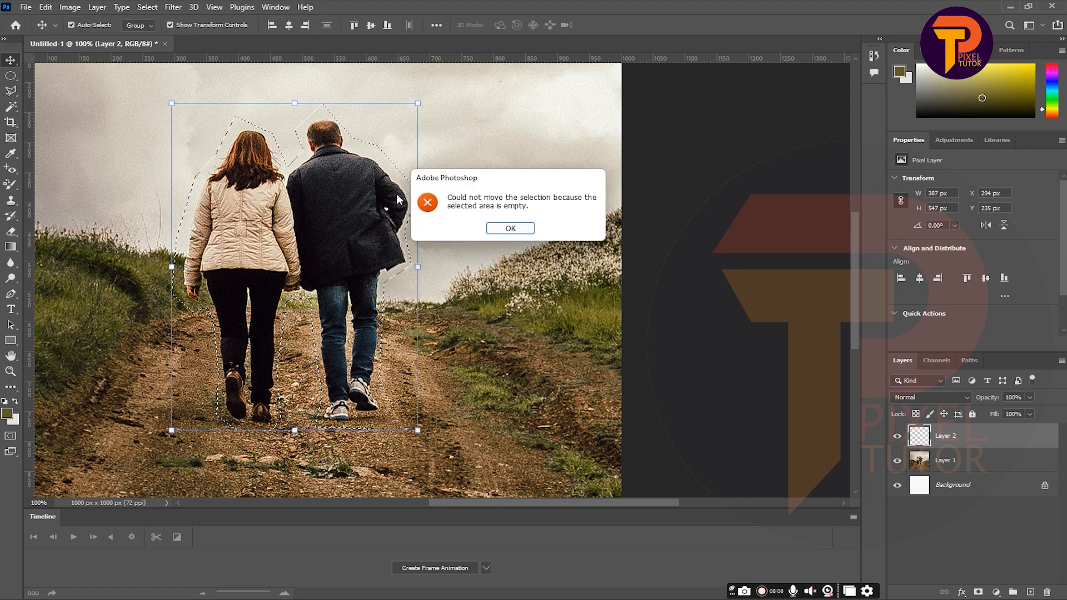
left_click(507, 230)
left_click(972, 460)
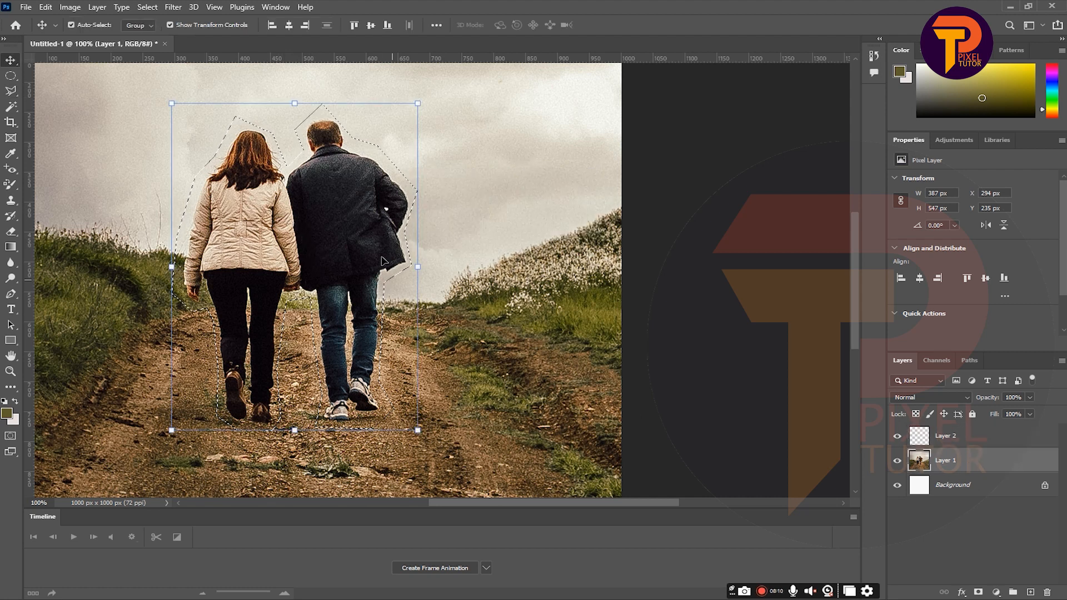
Step: Try moving the selected couple on Layer 1 right and left and deleting it, undoing each change
left_click_drag(337, 215, 492, 172)
key("ctrl+z")
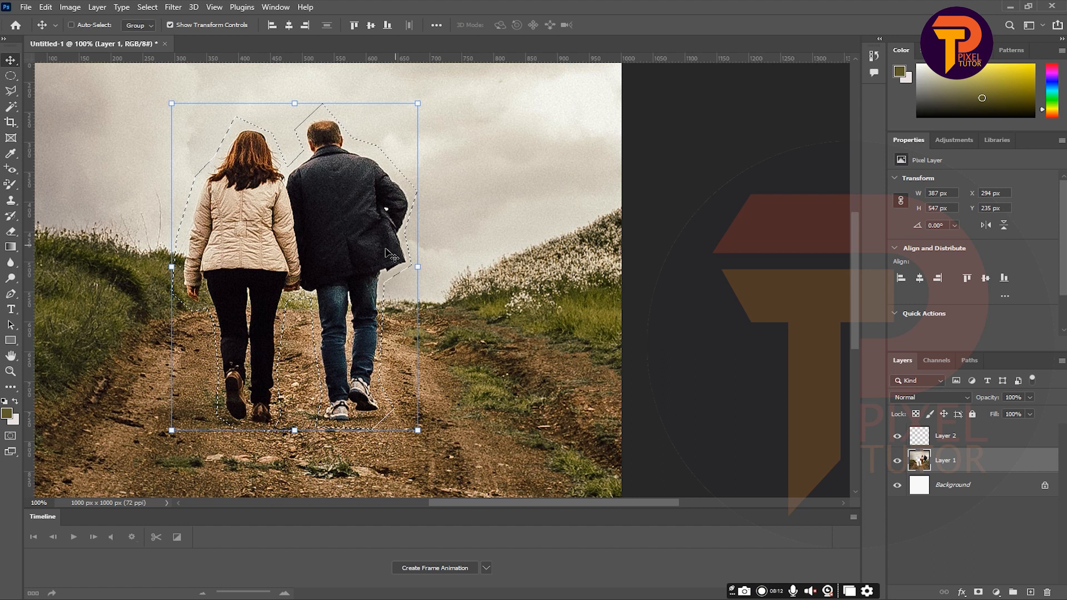
left_click_drag(350, 243, 264, 256)
key("ctrl+z")
key("Delete")
key("ctrl+z")
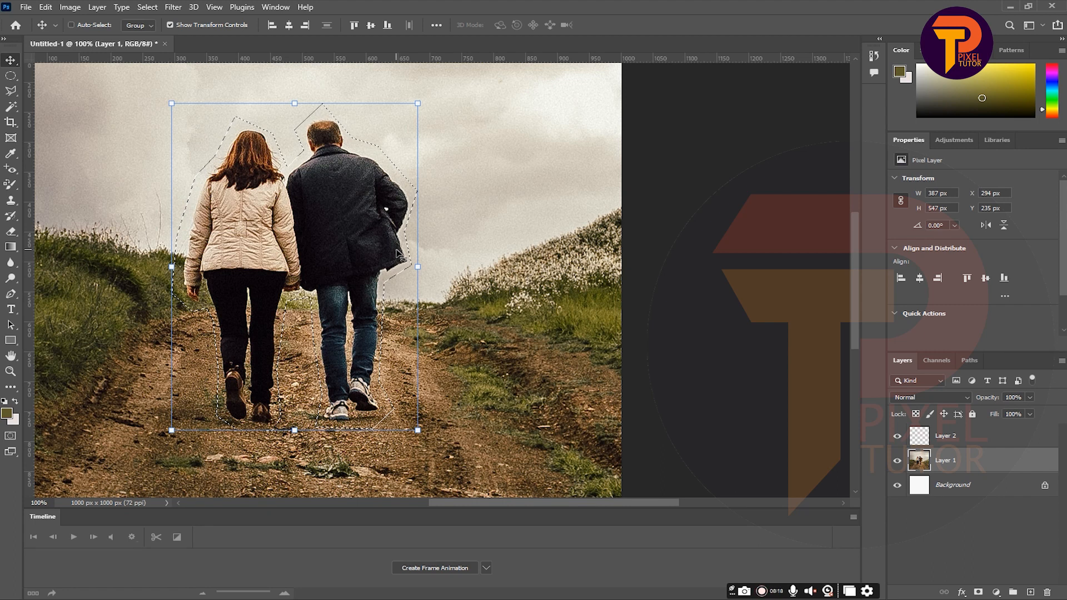
Step: Copy the selected couple to a new layer, move the copy to about X 559 px, Y 311 px, and delete that layer
key("ctrl+j")
left_click_drag(333, 229, 536, 280)
left_click_drag(536, 281, 497, 278)
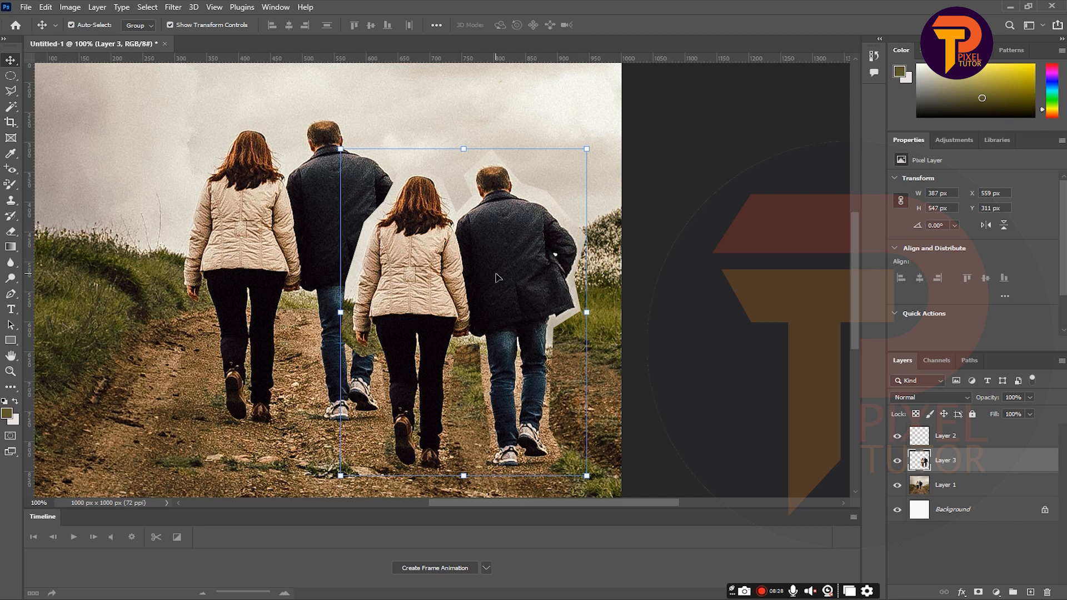
key("Delete")
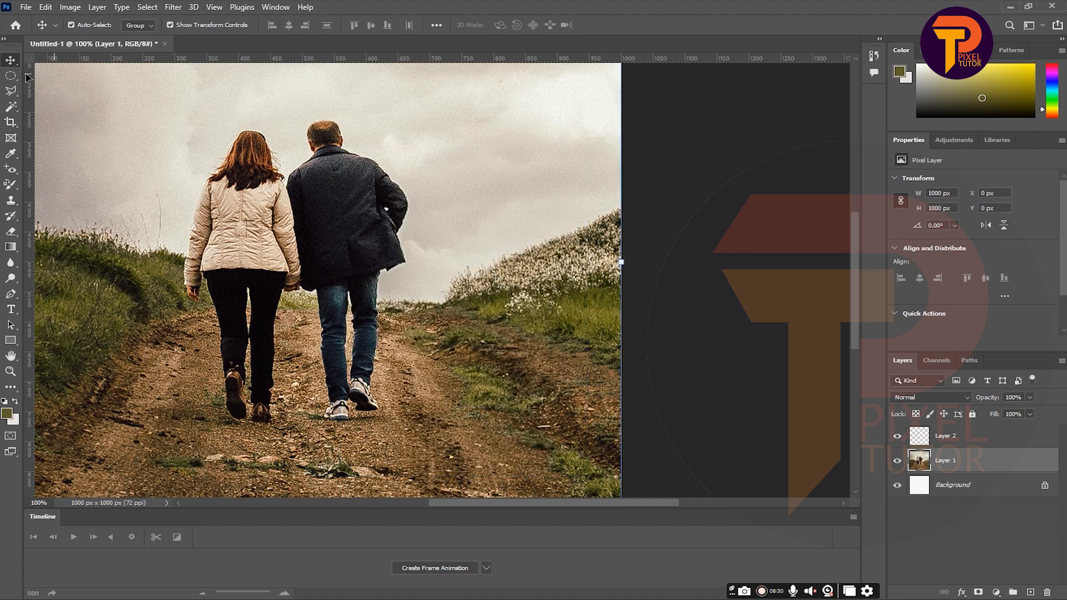
Step: Start a Magnetic Lasso outline at the woman's raised shoe and trace up the outer edge of her leg, hand and sleeve
left_click(11, 92)
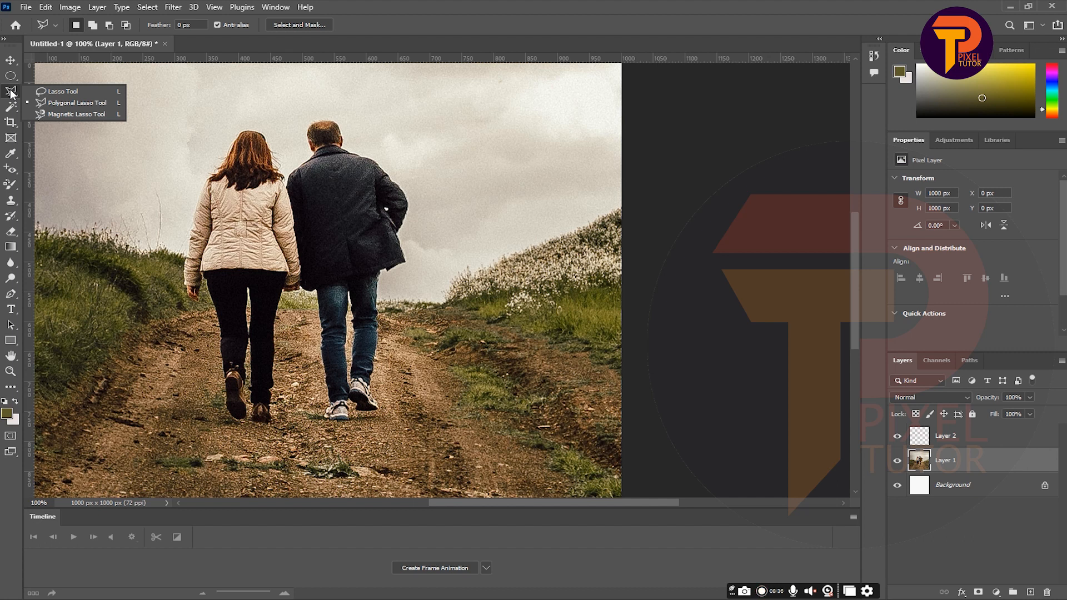
left_click(70, 114)
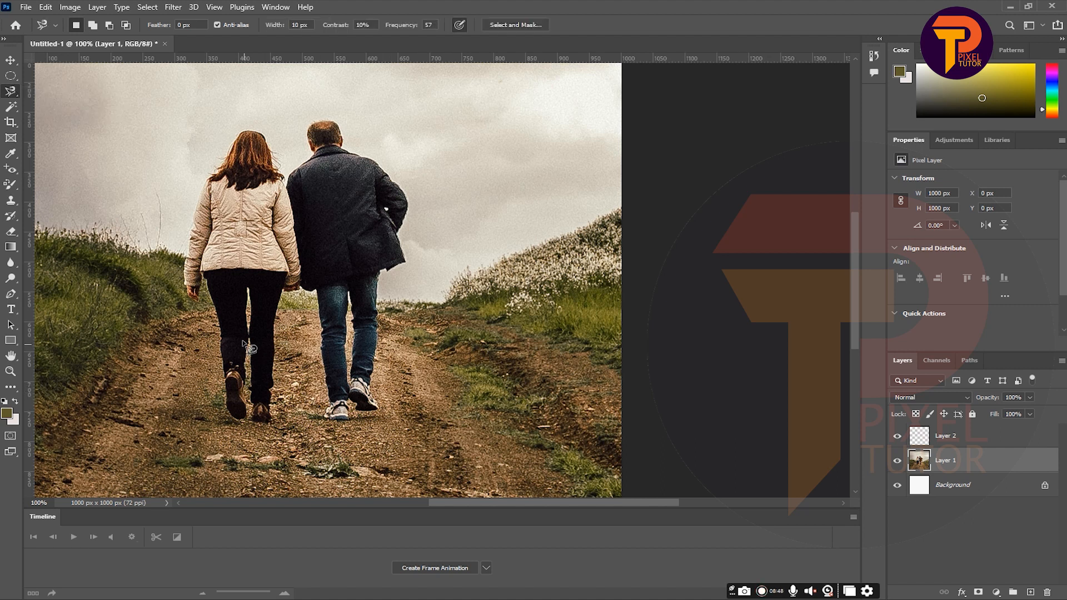
key("z")
left_click(238, 304)
left_click(262, 349, "alt")
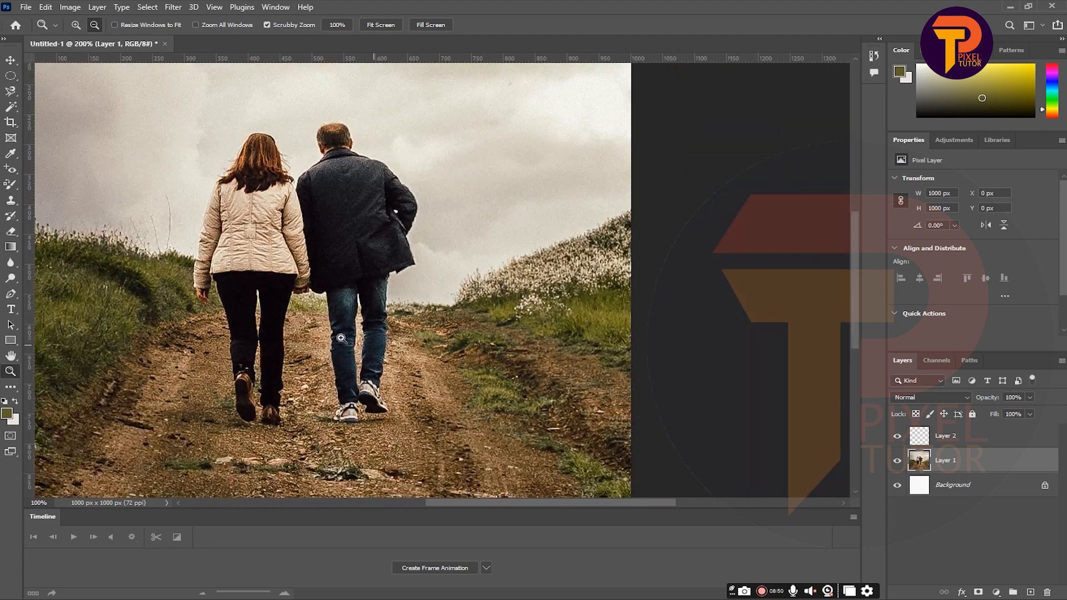
left_click(266, 355)
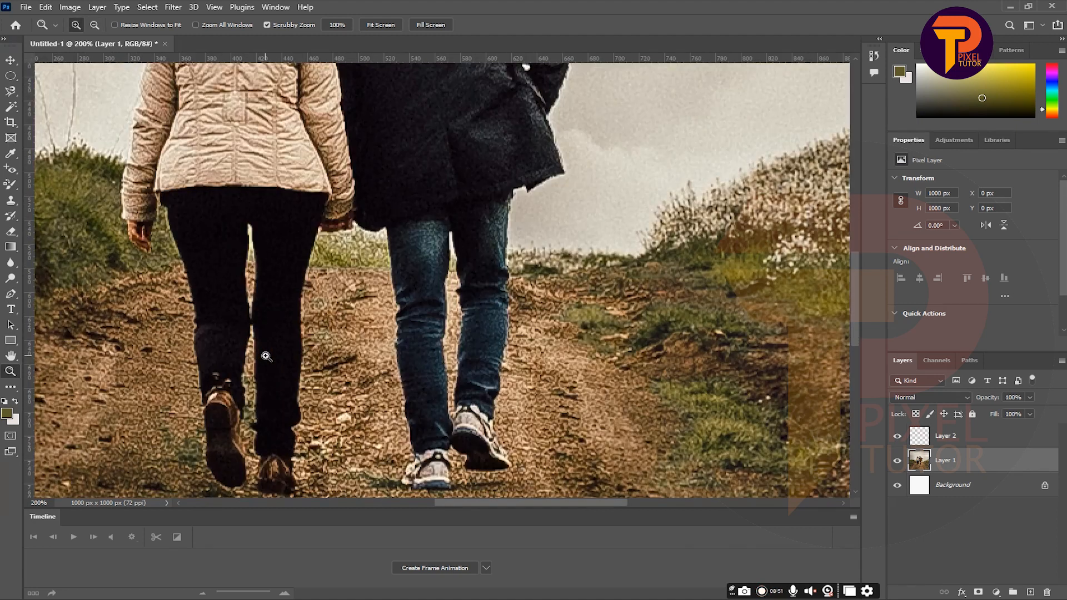
left_click(17, 88)
left_click(73, 116)
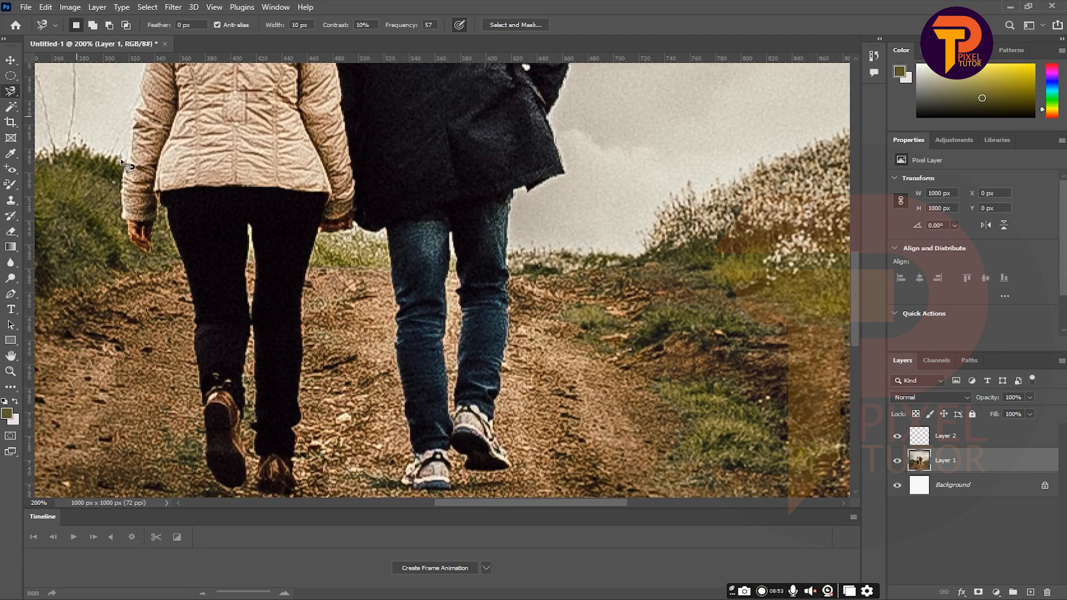
left_click(227, 488)
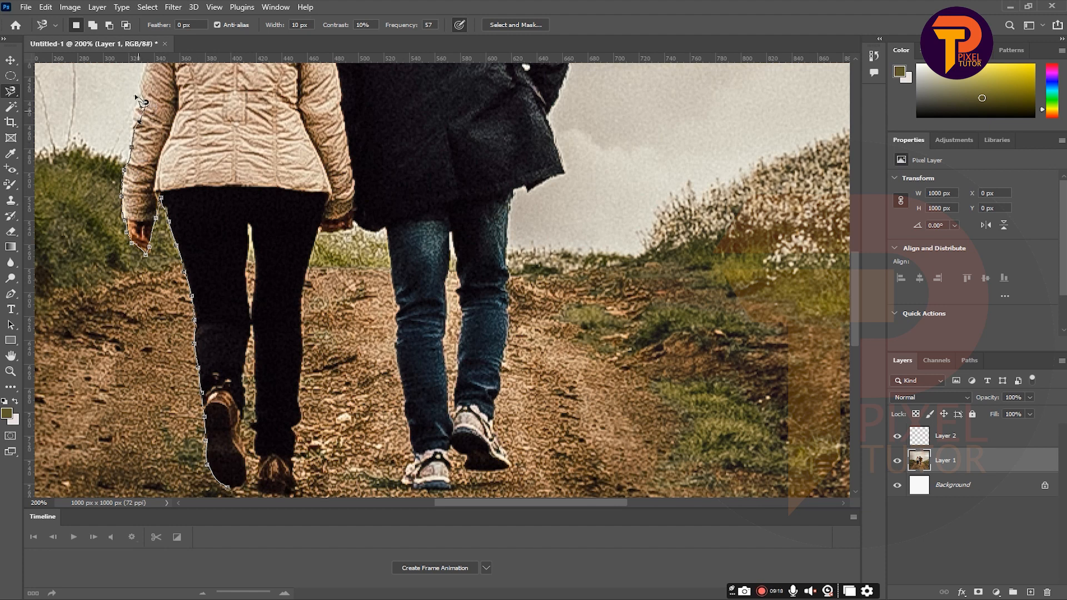
Step: Continue the magnetic outline over the woman's shoulder and hair and around the man's head and jacket, removing stray anchor points
scroll(149, 109, "up", 3)
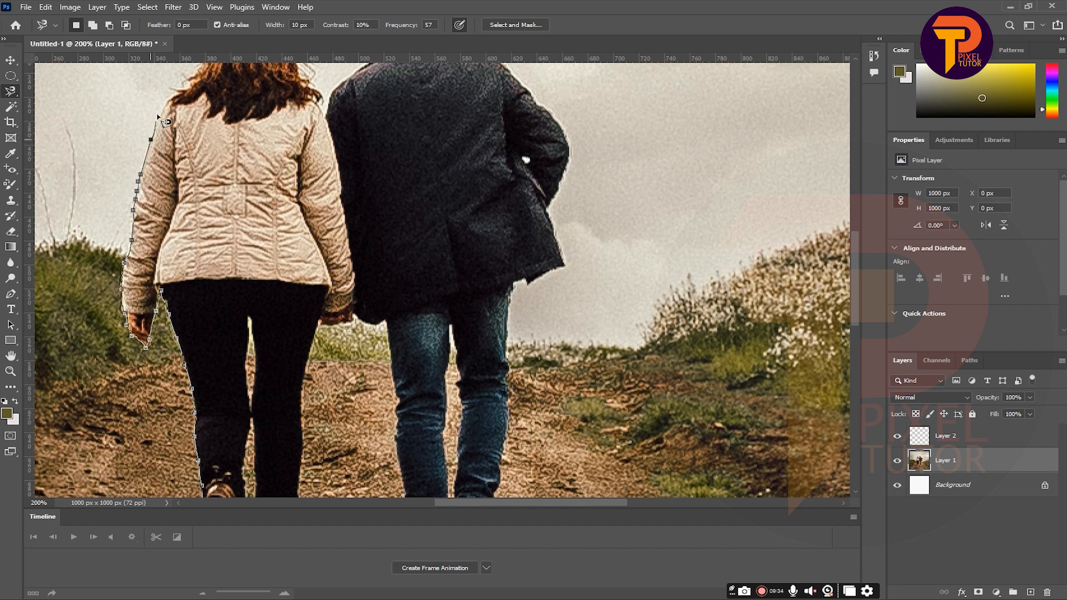
key("BackSpace")
key("BackSpace")
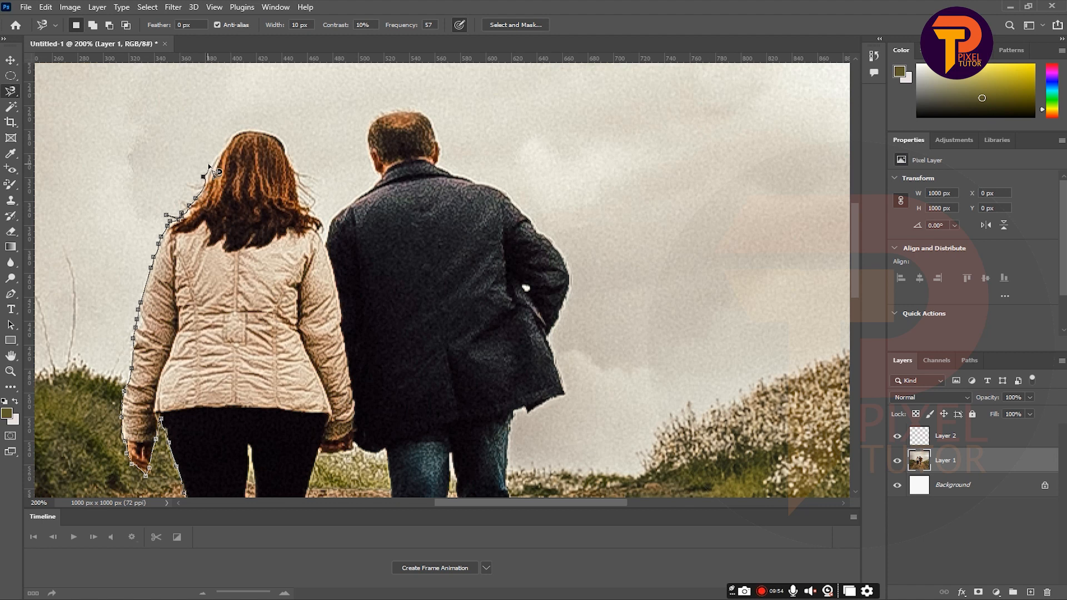
key("BackSpace")
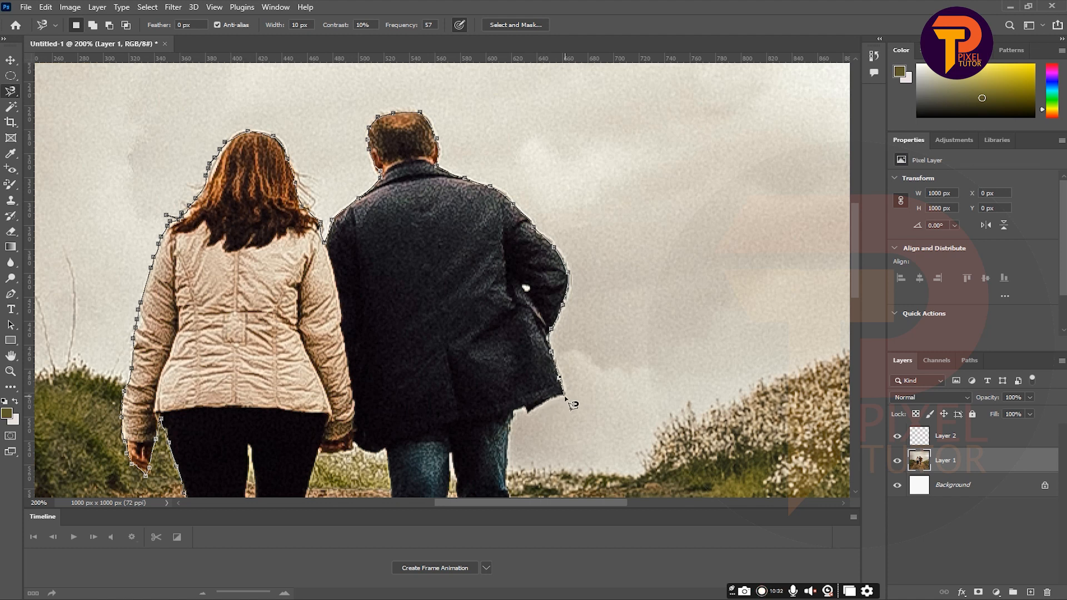
Step: Trace the couple's legs and shoes, removing misplaced anchors, and close the magnetic outline into a selection of about 351 x 507 px
scroll(478, 456, "down", 5)
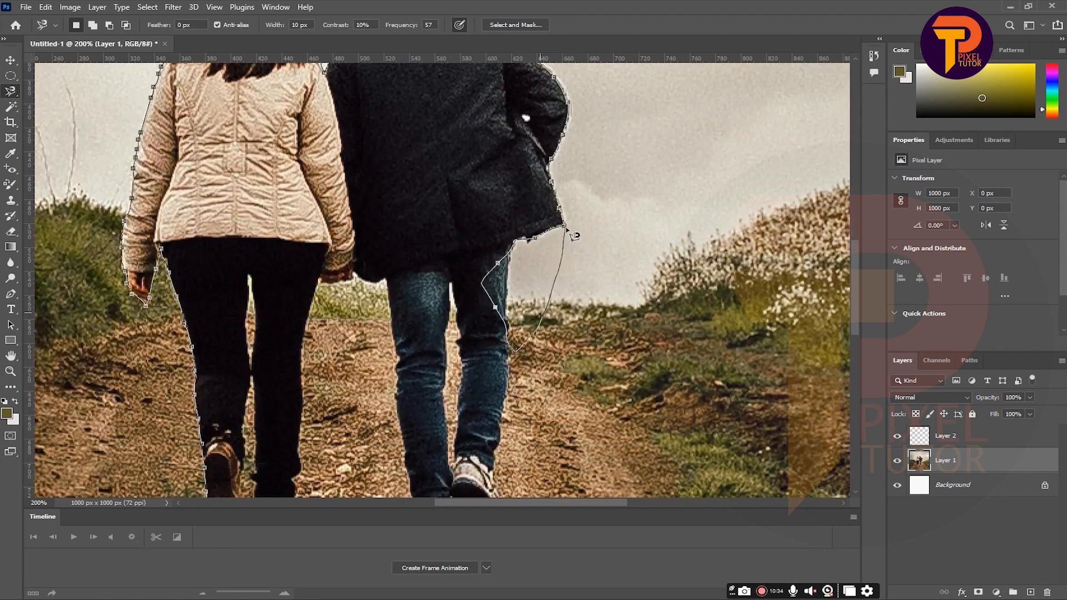
key("BackSpace")
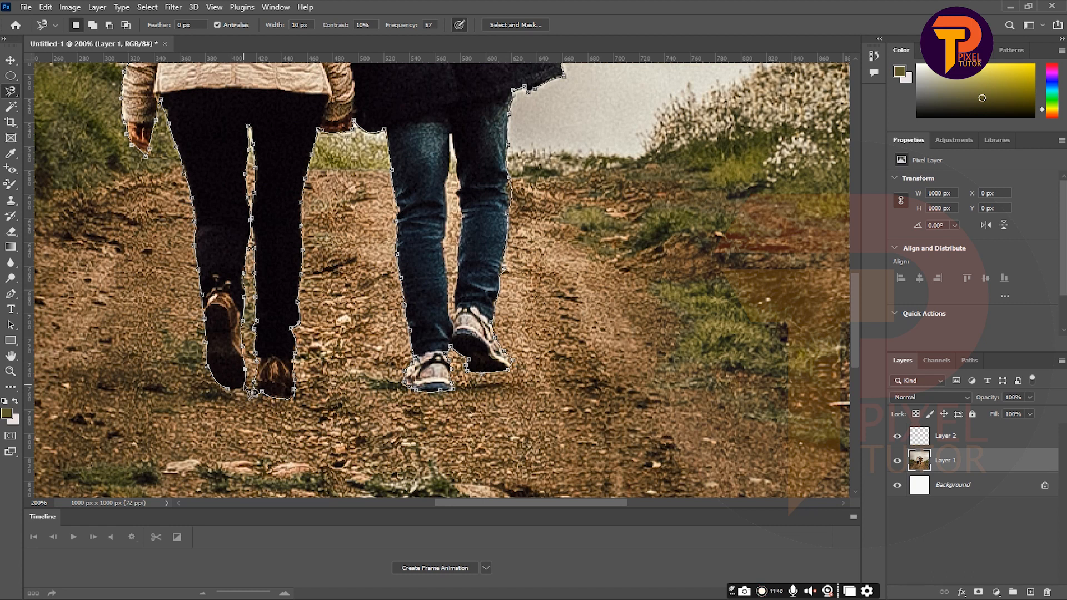
left_click(230, 391)
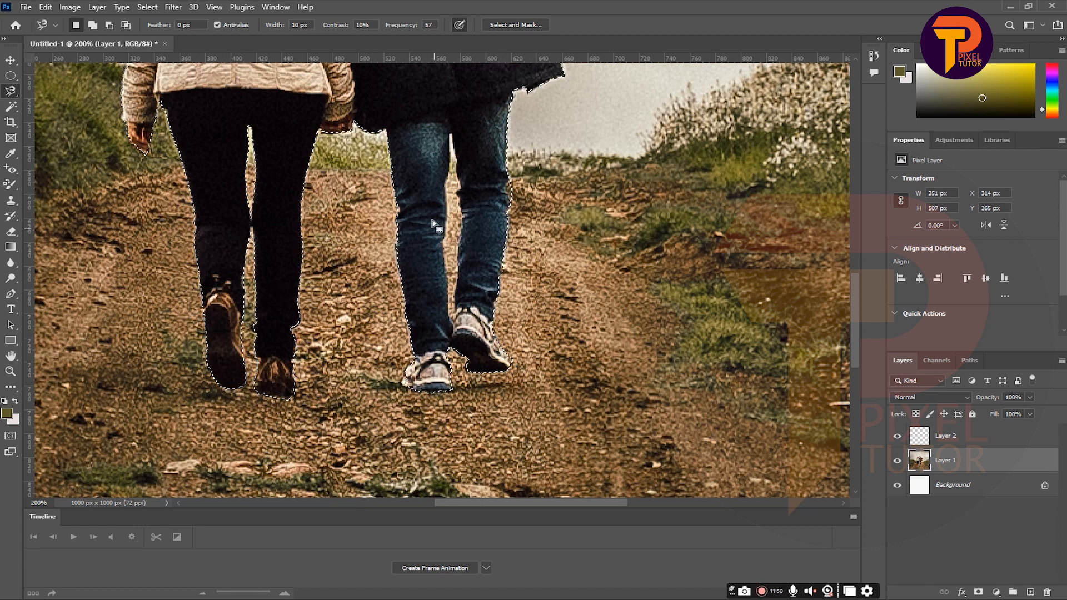
key("z")
left_click(380, 208, "alt")
scroll(379, 207, "up", 3)
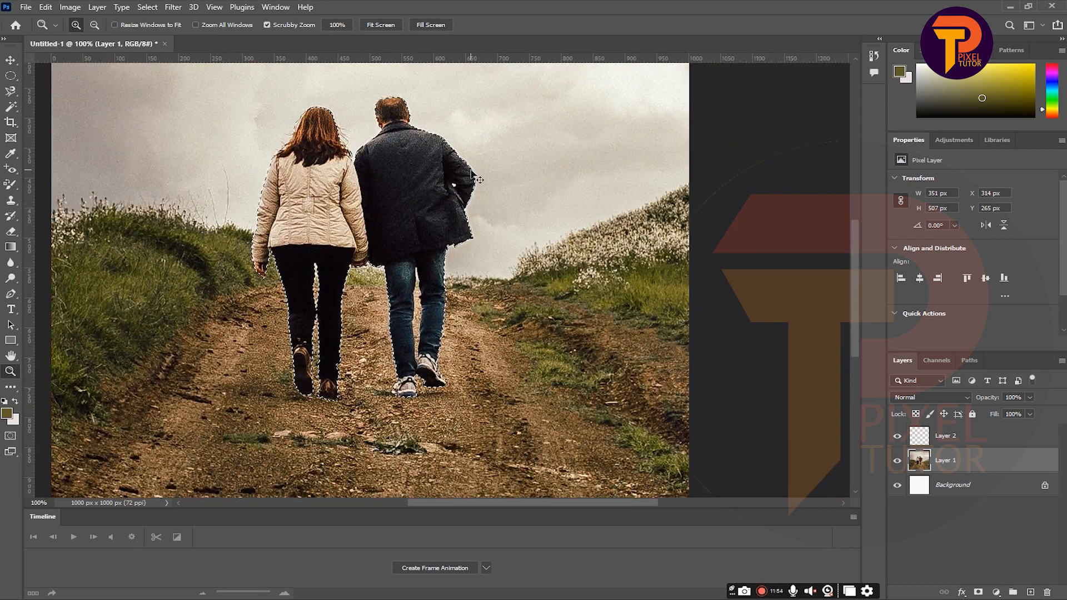
Step: Delete the selected couple from the photo layer and clear the selection, and undo both changes
key("Delete")
key("ctrl+d")
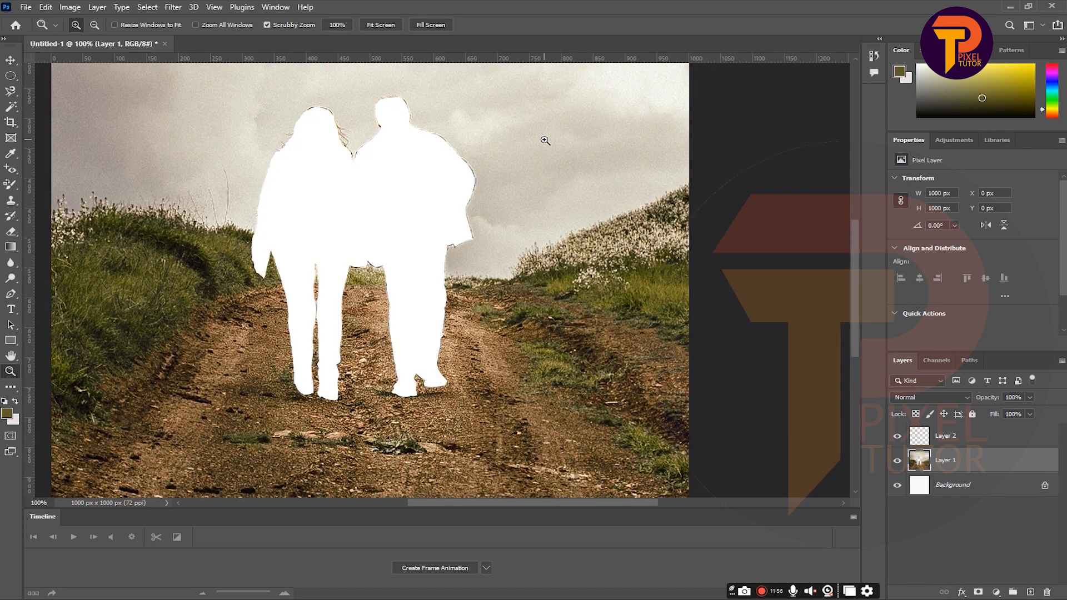
key("ctrl+z")
key("ctrl+z")
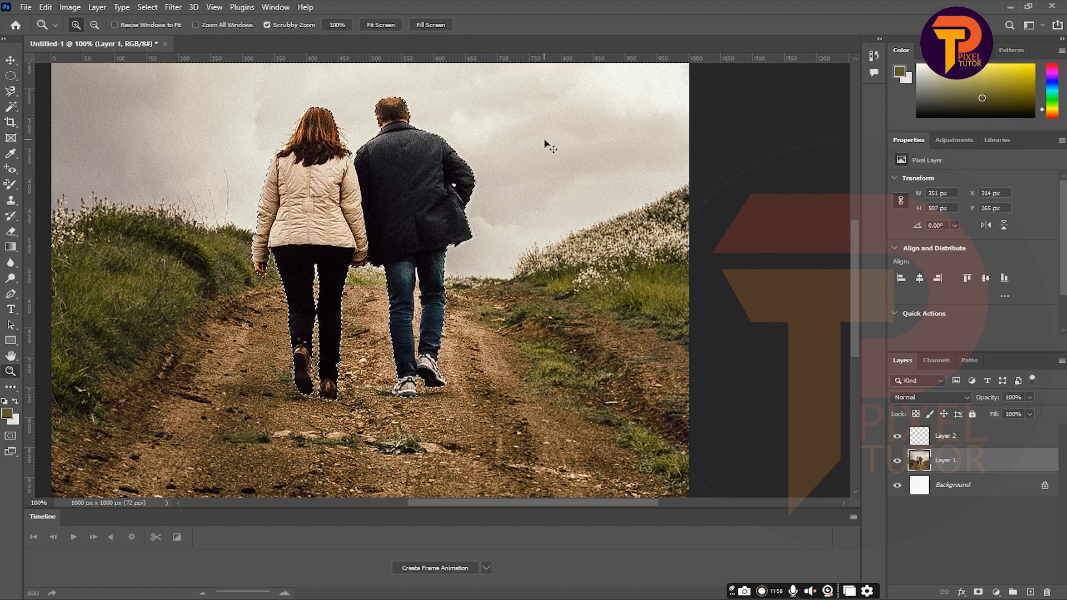
Step: Delete the empty Layer 2 above the photo layer
left_click_drag(954, 445, 1046, 592)
scroll(491, 220, "up", 2)
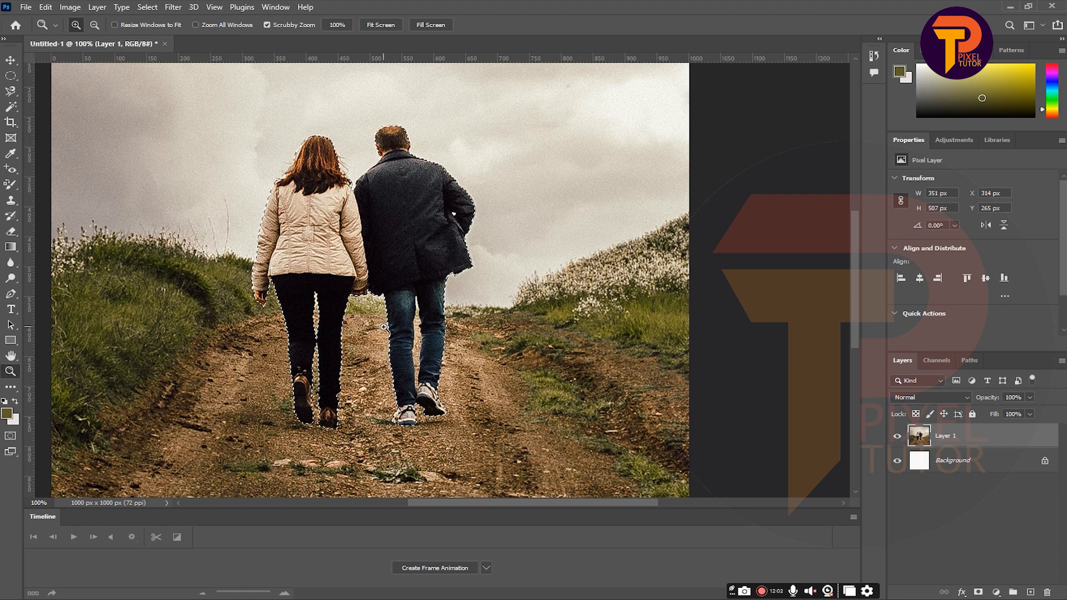
left_click(377, 296)
left_click(397, 264, "alt")
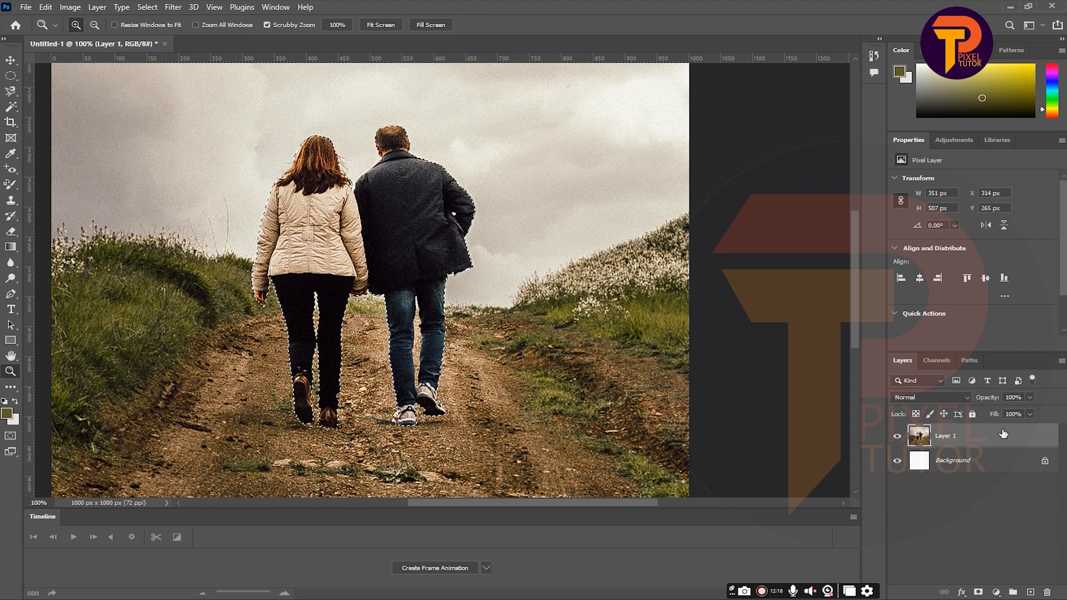
Step: Try deleting the selected couple and undo it, and preview a Hue/Saturation change with Hue -112 on the selection before cancelling
key("Delete")
key("ctrl+z")
left_click(78, 6)
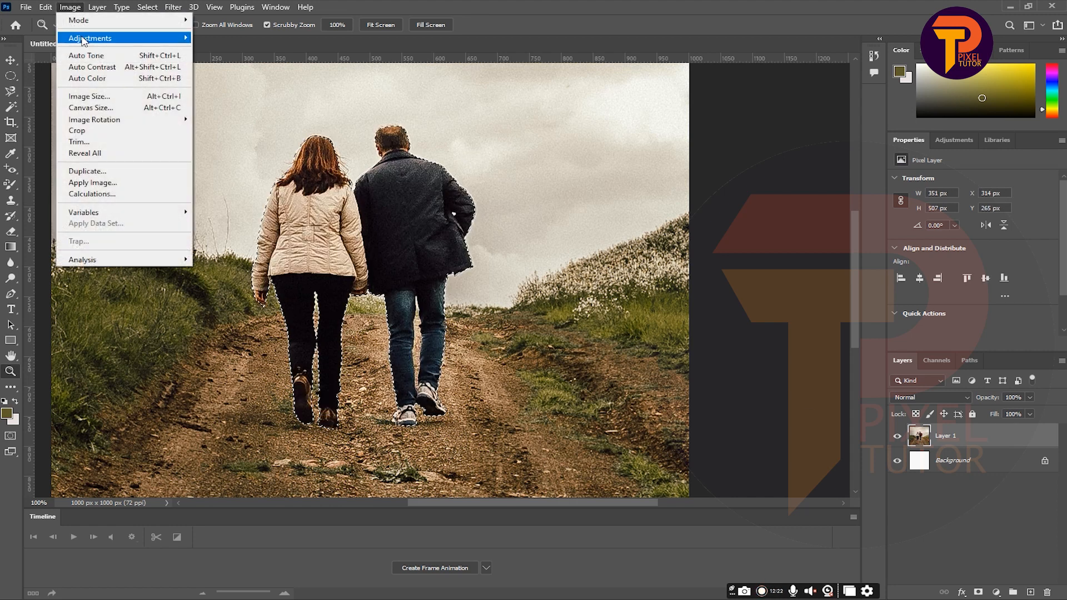
mouse_move(131, 38)
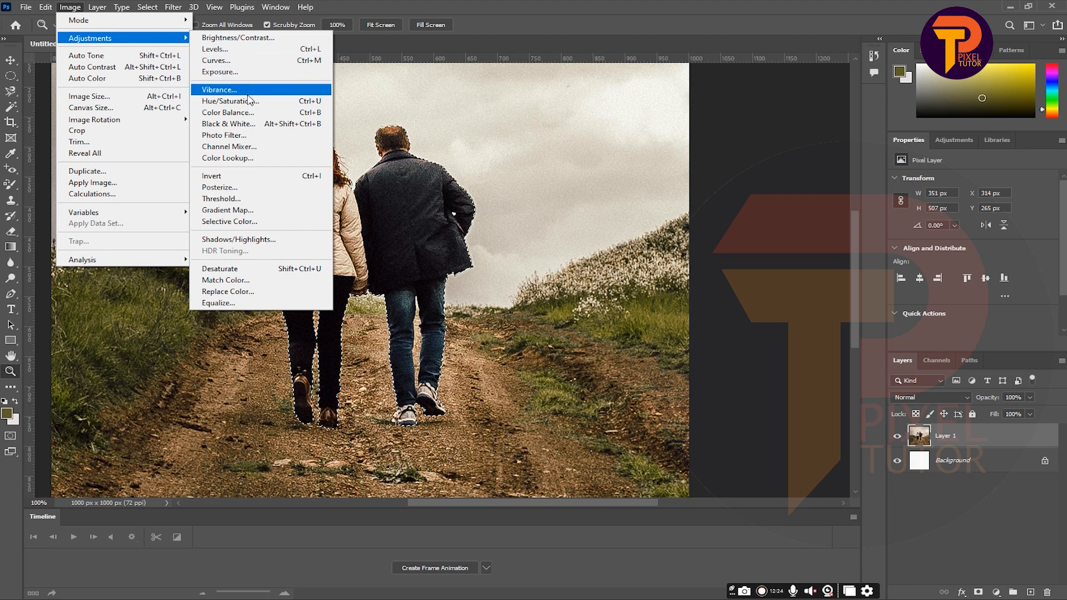
left_click(230, 100)
left_click_drag(497, 201, 455, 201)
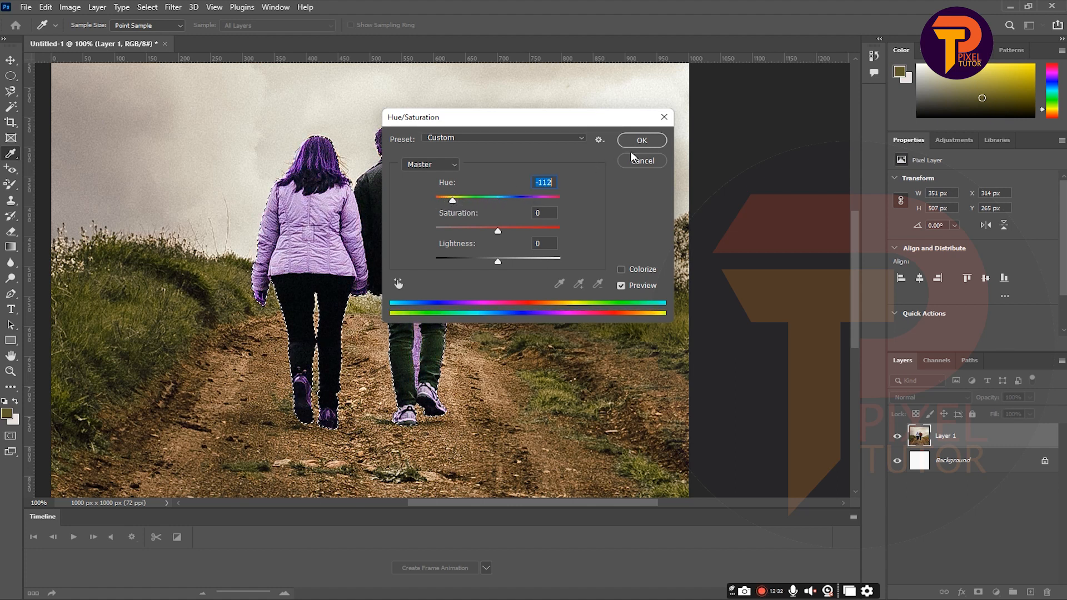
left_click(640, 161)
Step: Clear the couple's selection and select the whole sky with the Magic Wand, adding its darker and brighter areas
key("ctrl+d")
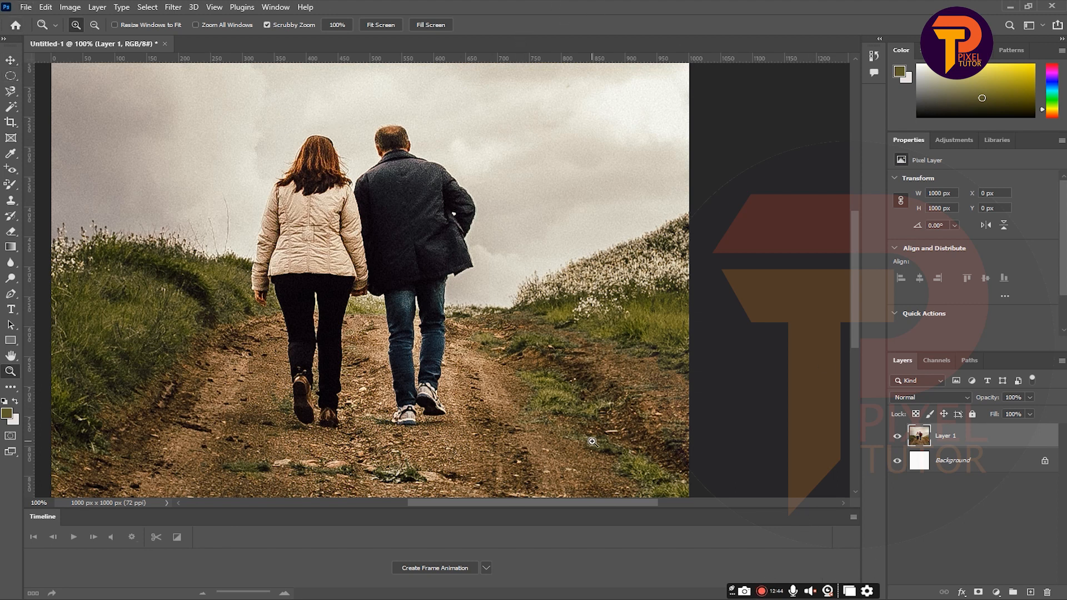
left_click(12, 108)
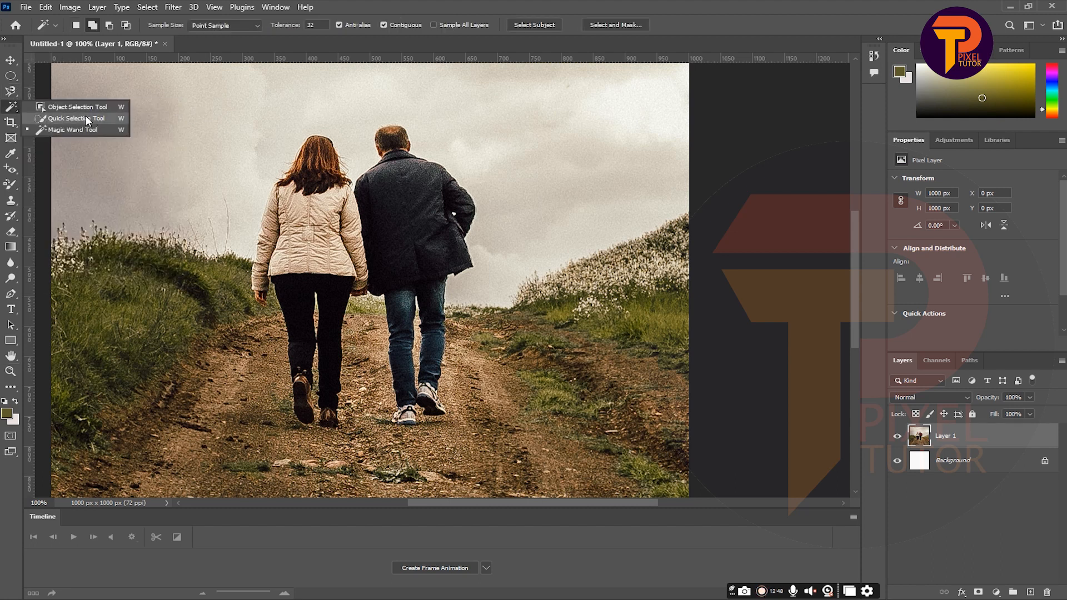
left_click(12, 110)
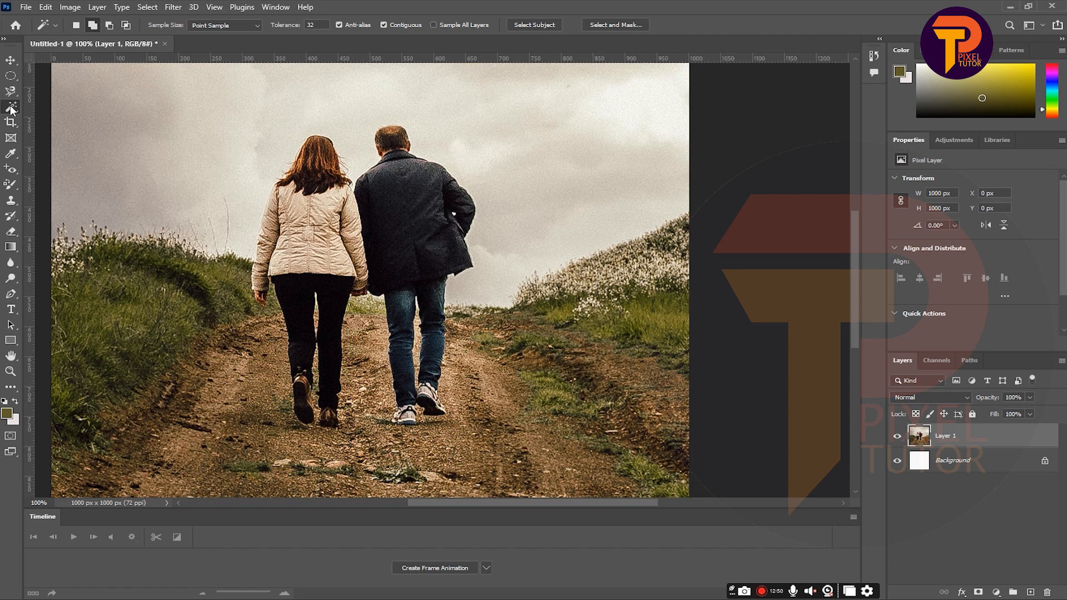
left_click(12, 110)
left_click(53, 126)
left_click(204, 116)
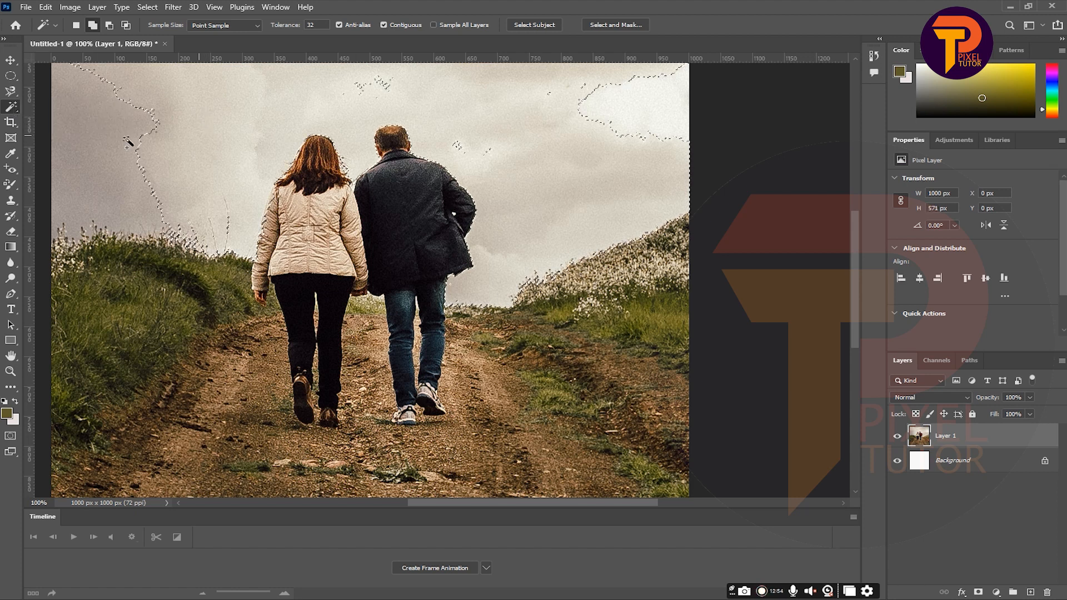
left_click(633, 121)
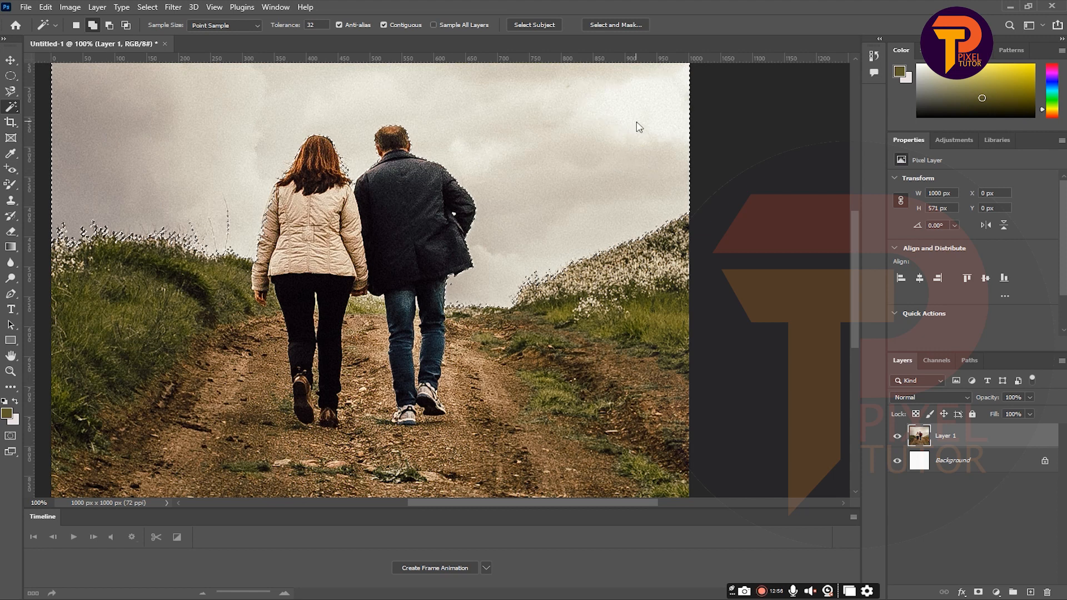